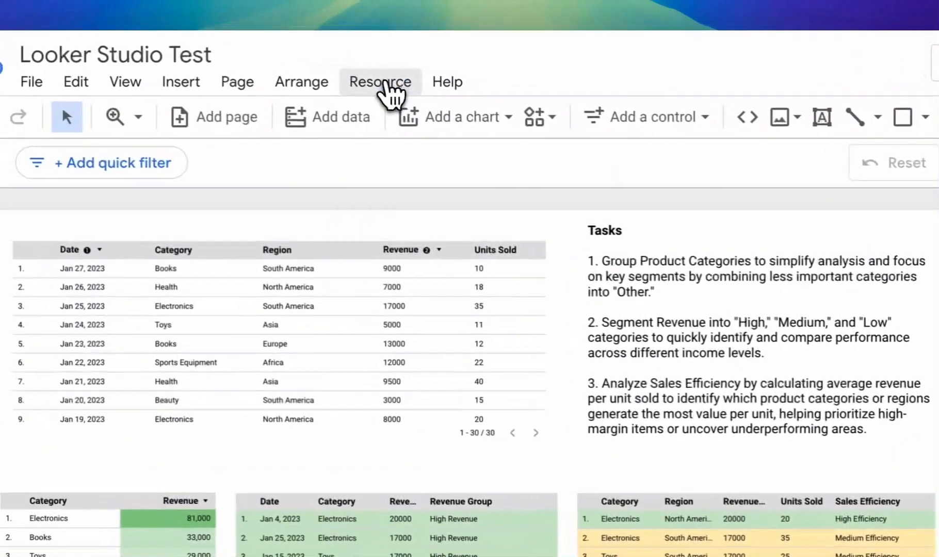
Open the Google Sheets calculated fields data source for editing from the report's added data sources
click(225, 53)
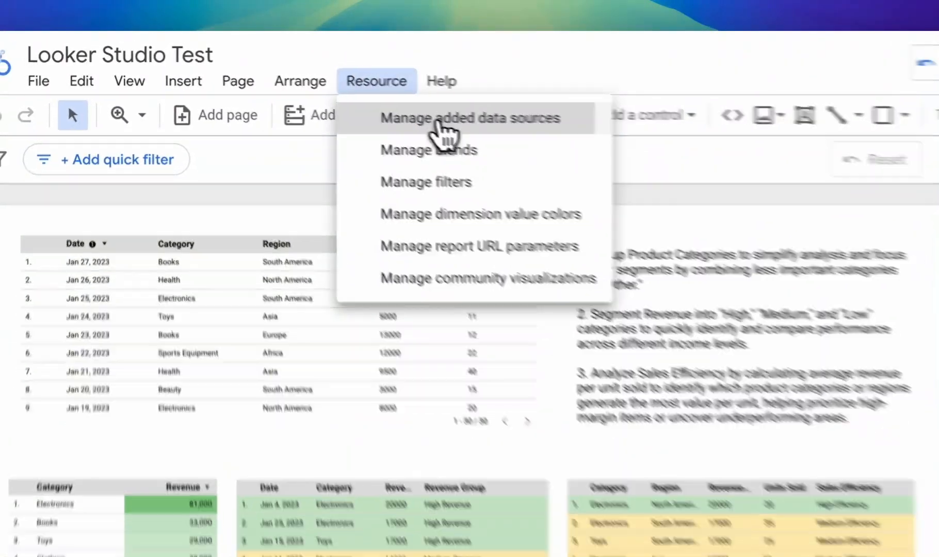
click(443, 120)
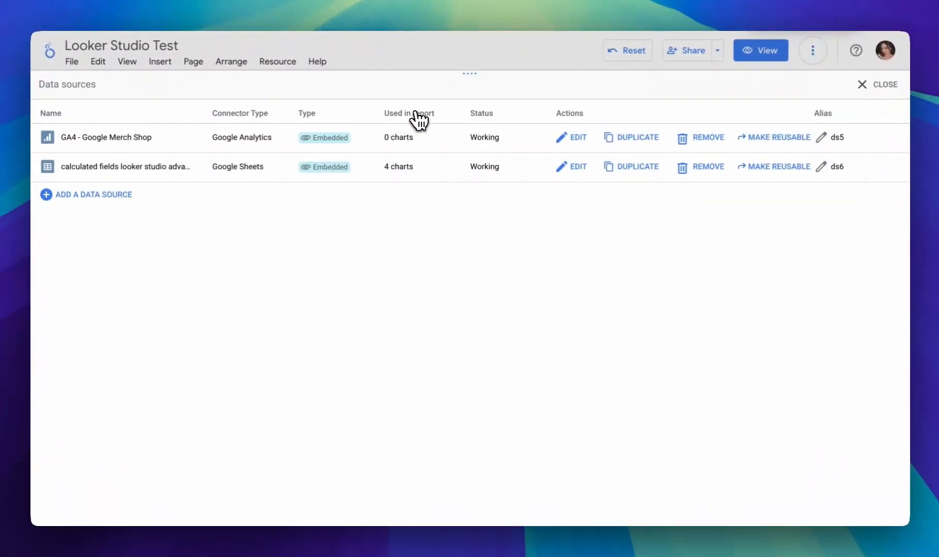
click(579, 166)
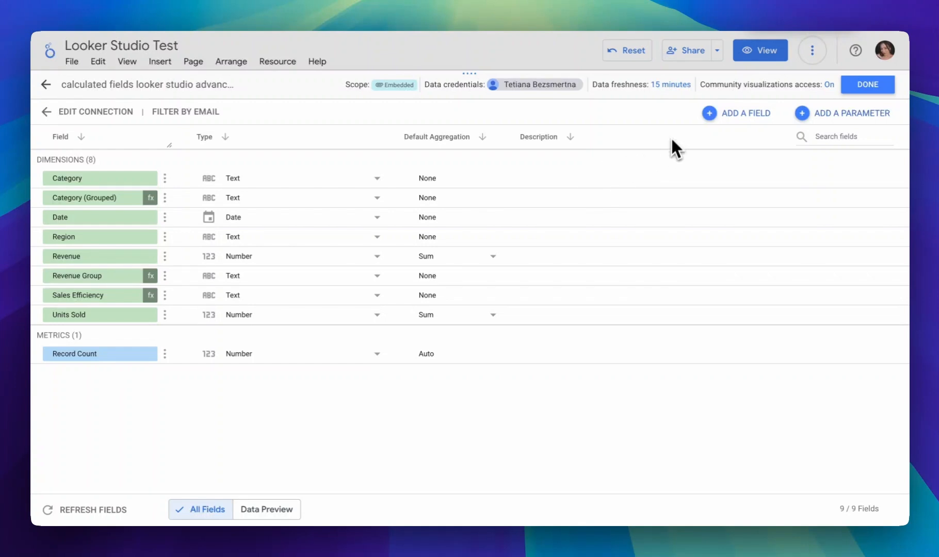
View the blank form for a new calculated field, and close the data source manager without saving a field
click(739, 124)
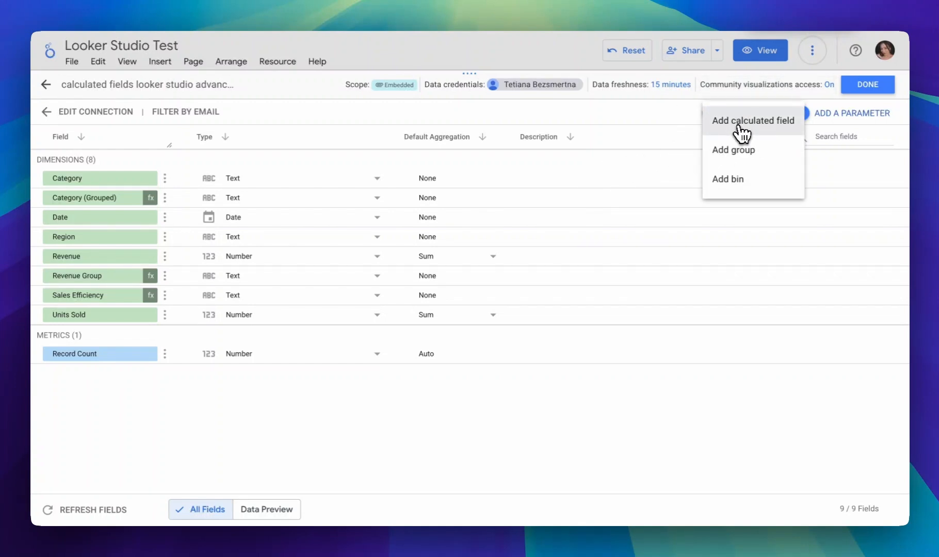
click(742, 123)
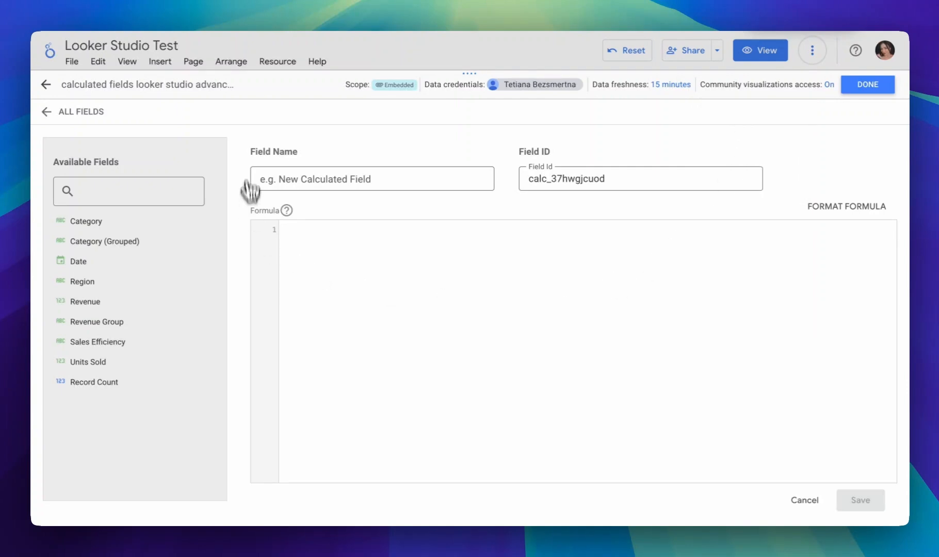
click(360, 179)
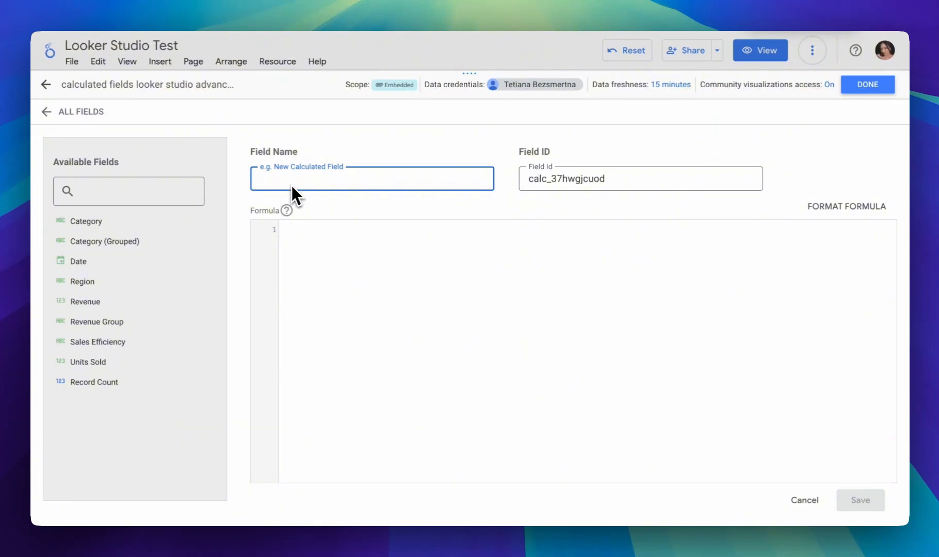
click(329, 239)
click(872, 89)
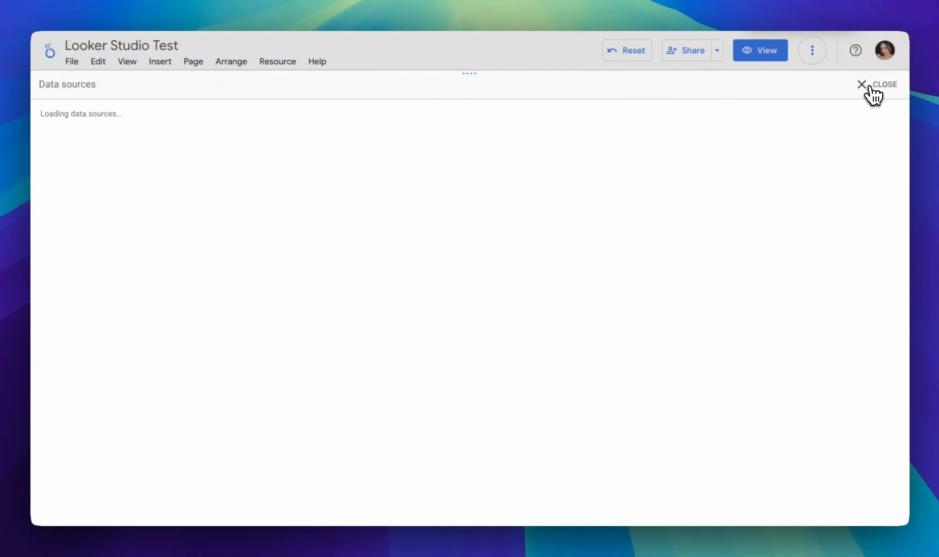
click(871, 86)
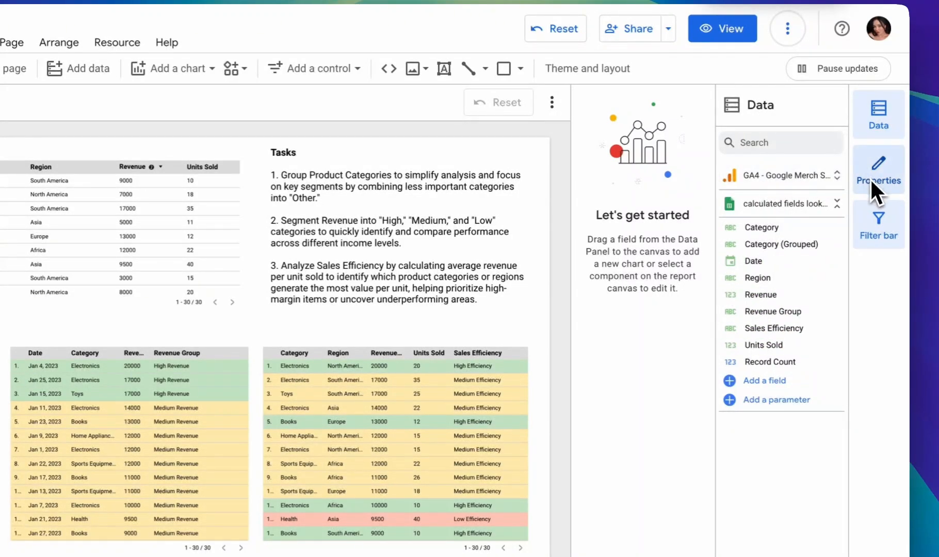
Open the formula of the Category (Grouped) calculated field from the report's Google Sheets data source
click(881, 130)
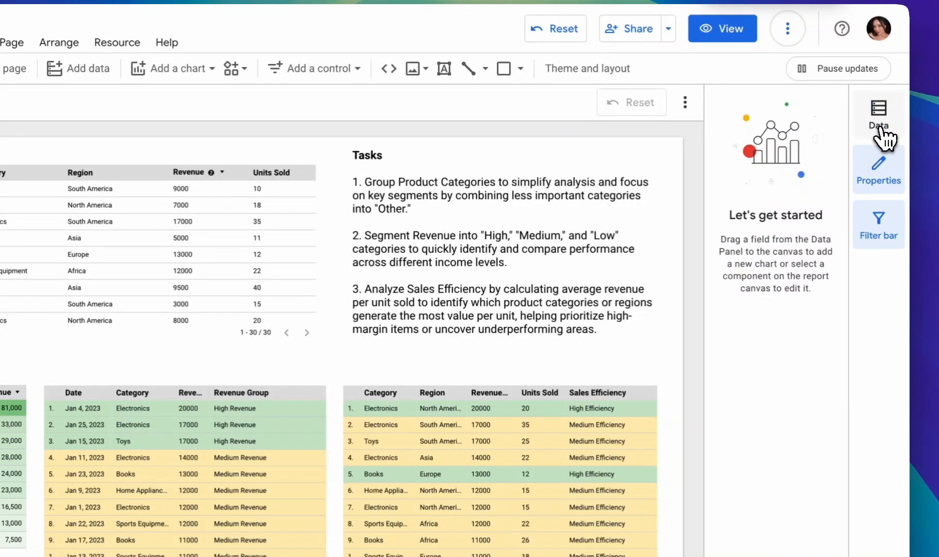
click(881, 130)
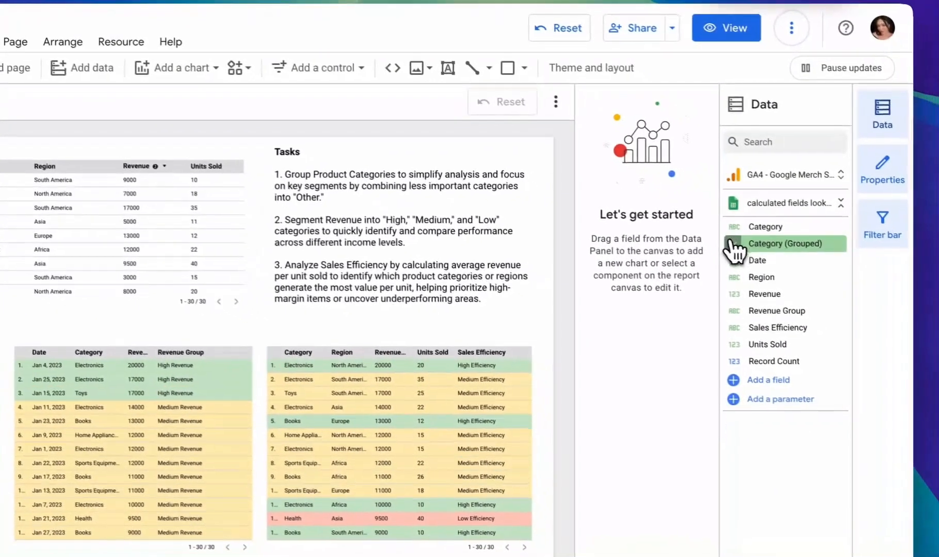
click(733, 245)
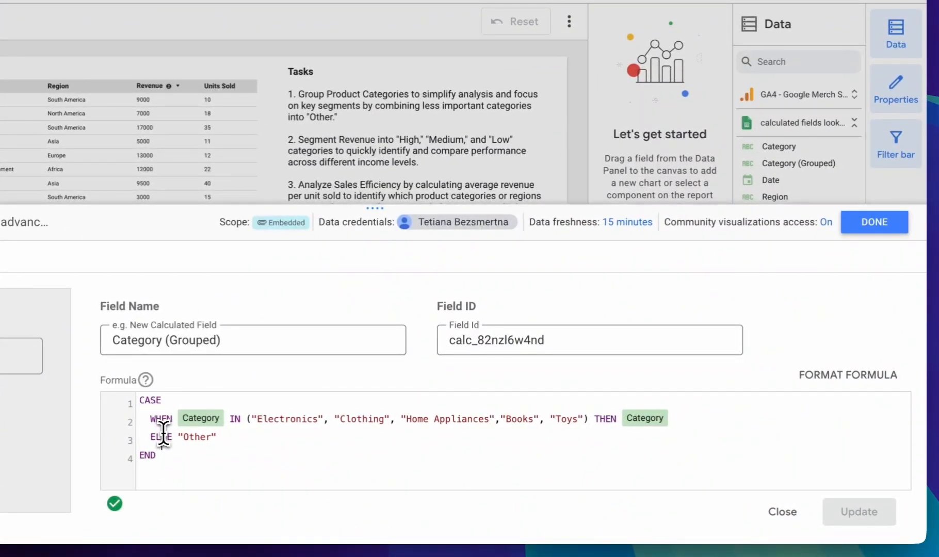
Examine the CASE statement and the quoted category list in the WHEN clause of the Category (Grouped) formula
drag(169, 400, 139, 402)
click(167, 402)
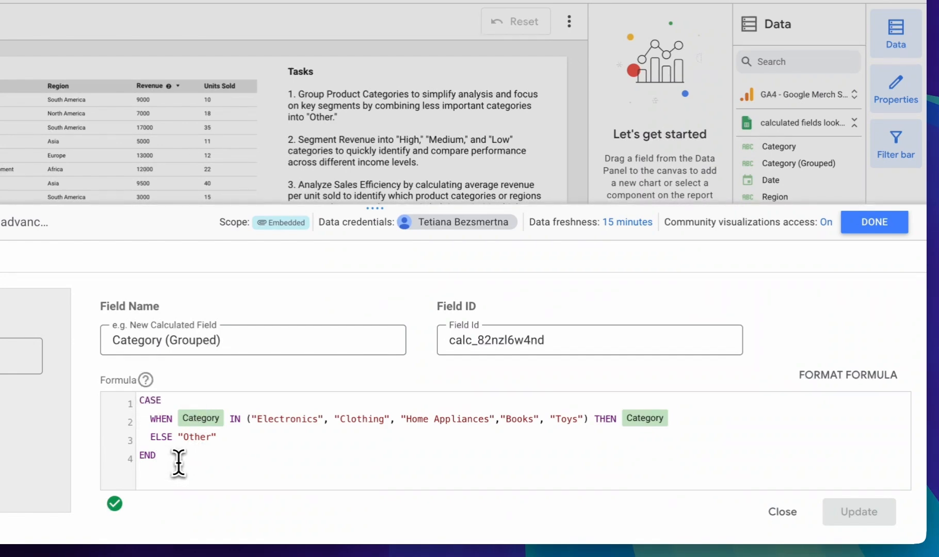
click(302, 419)
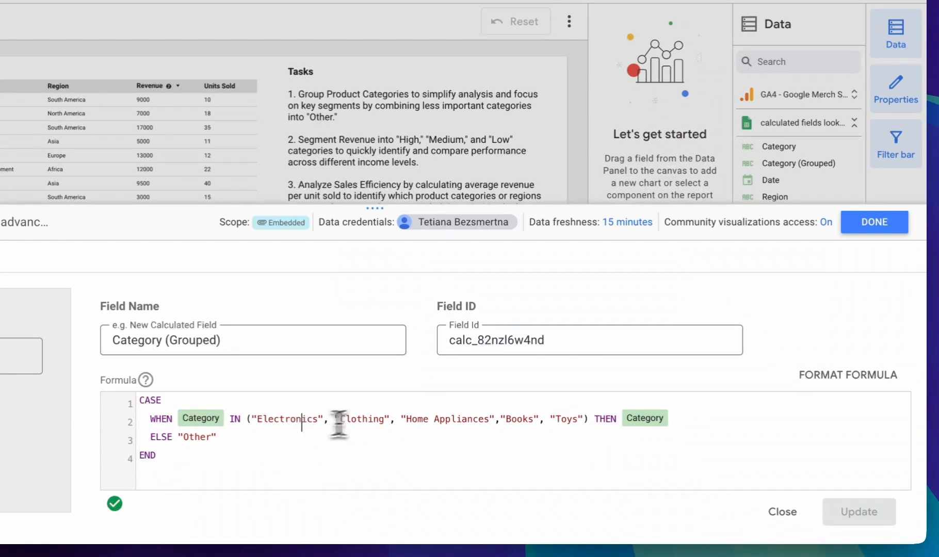
click(440, 419)
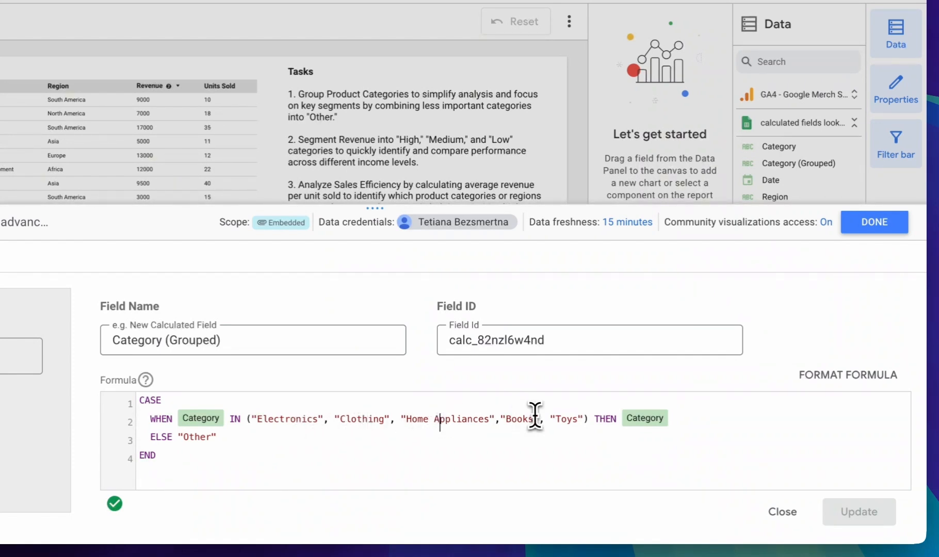
click(562, 419)
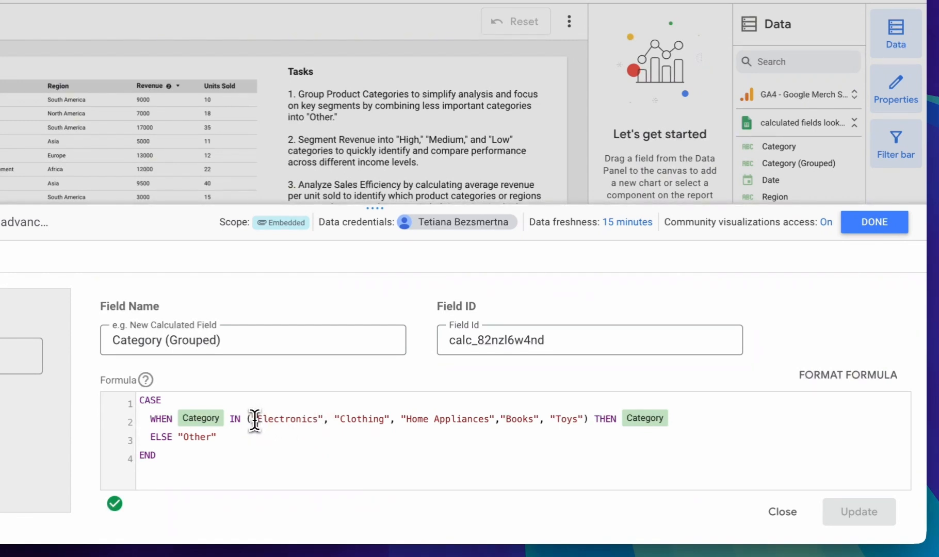
drag(255, 419, 322, 423)
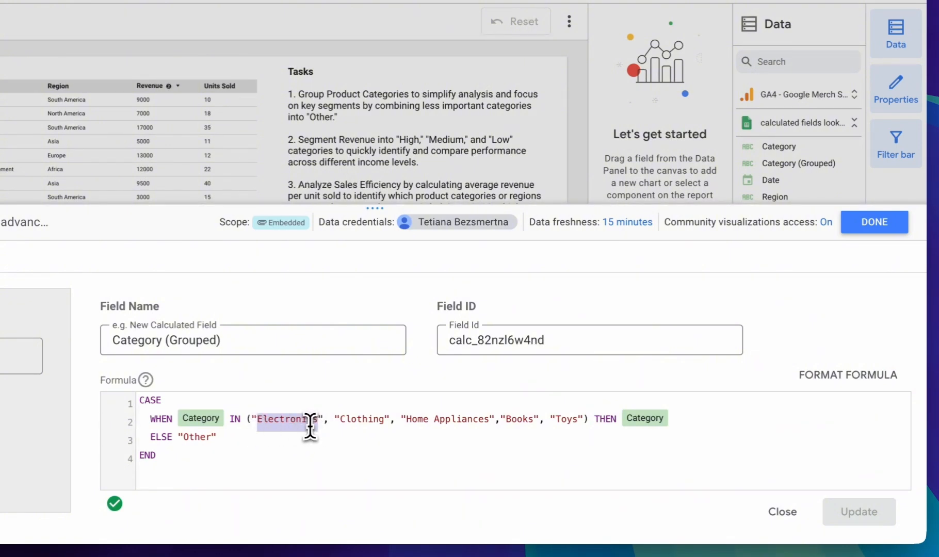
click(310, 420)
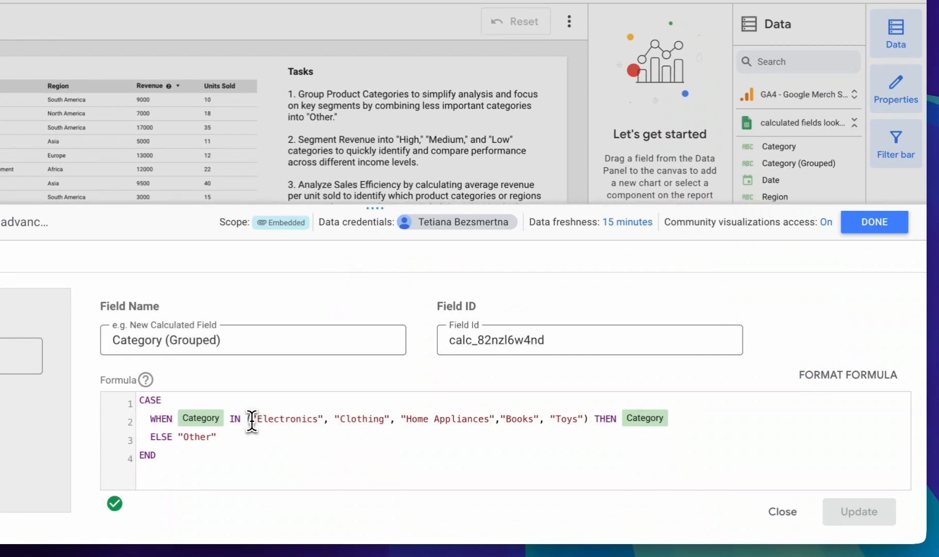
drag(252, 420, 324, 424)
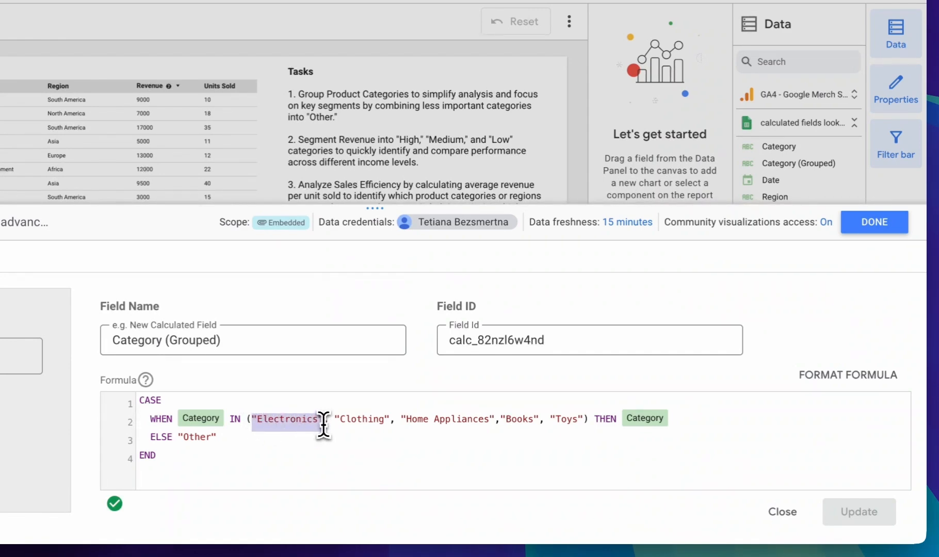
click(331, 430)
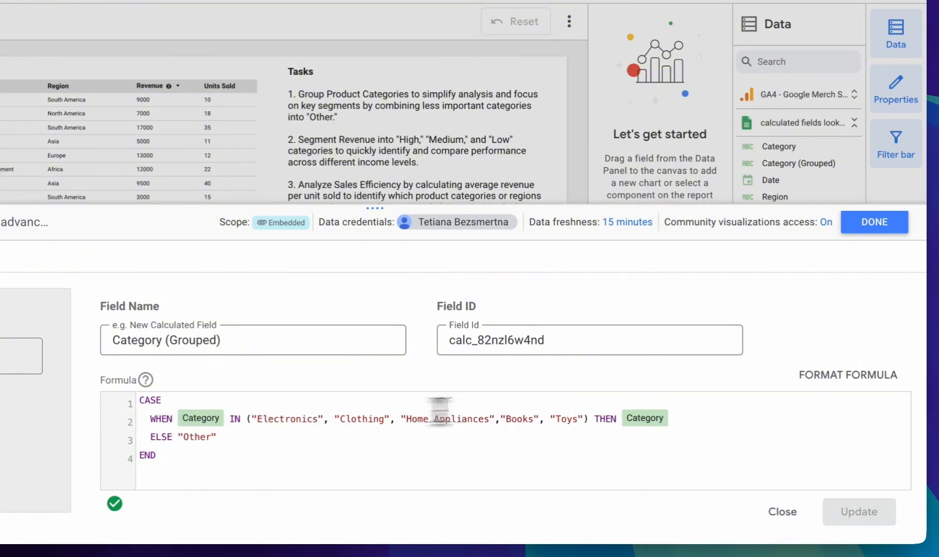
Review the ELSE "Other" clause and the closing END of the formula, and exit the field editor
click(226, 439)
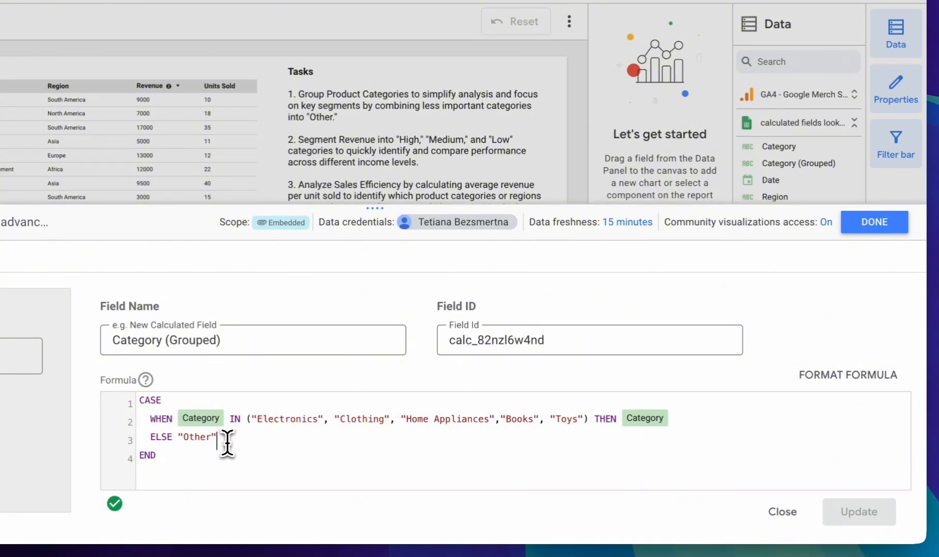
drag(227, 442, 152, 440)
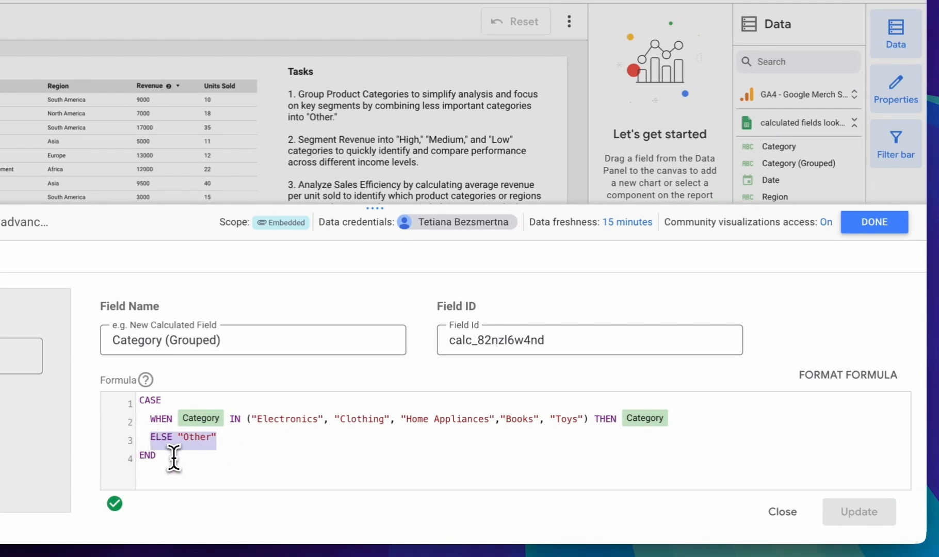
click(156, 456)
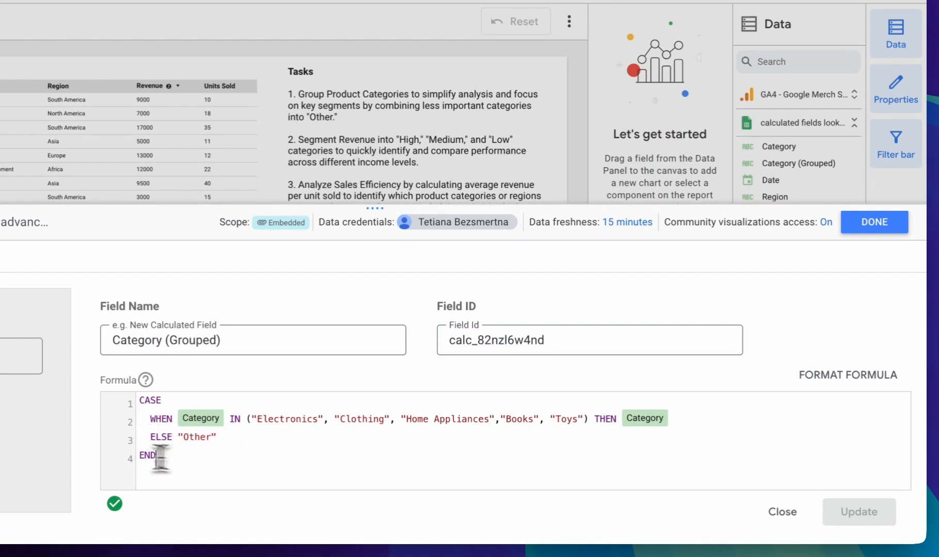
click(884, 229)
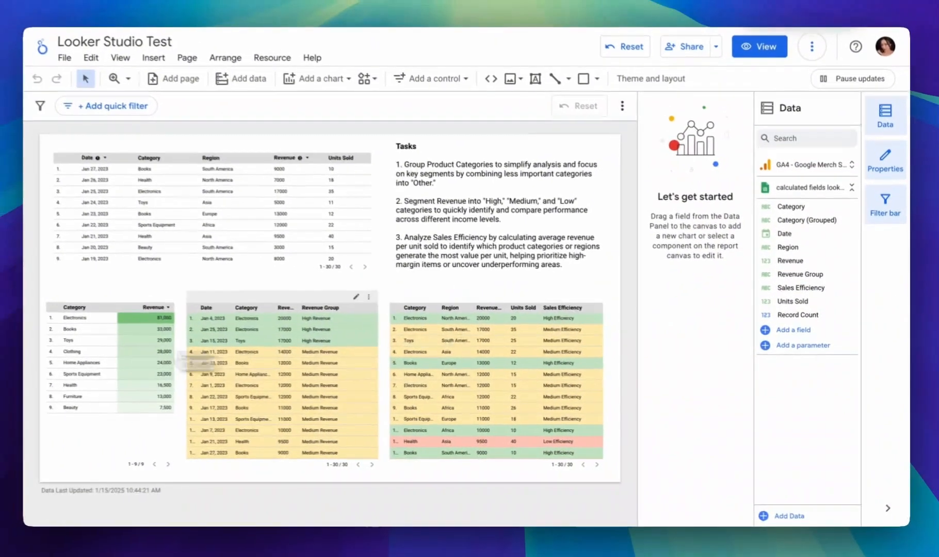
Drill the category revenue table down from Category to Category (Grouped), and deselect the table
scroll(84, 346, up, 3)
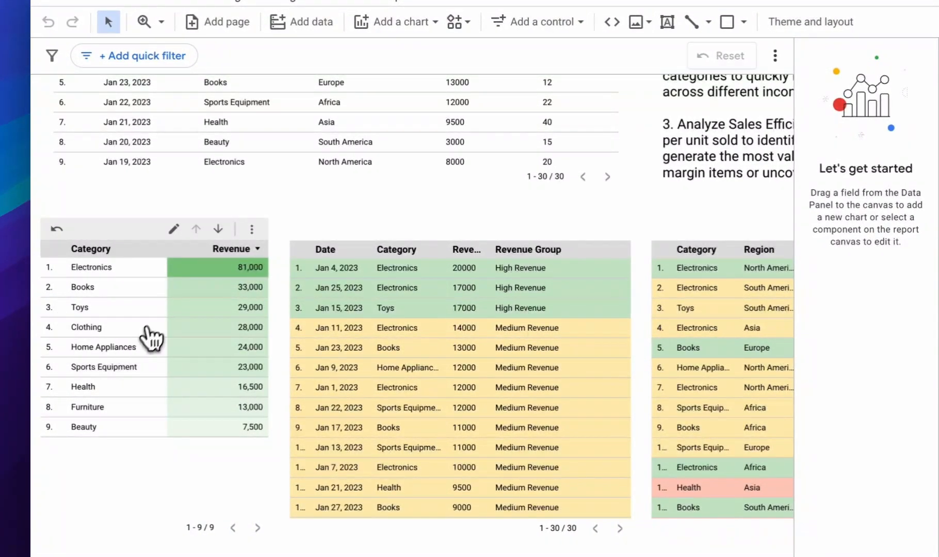
click(212, 300)
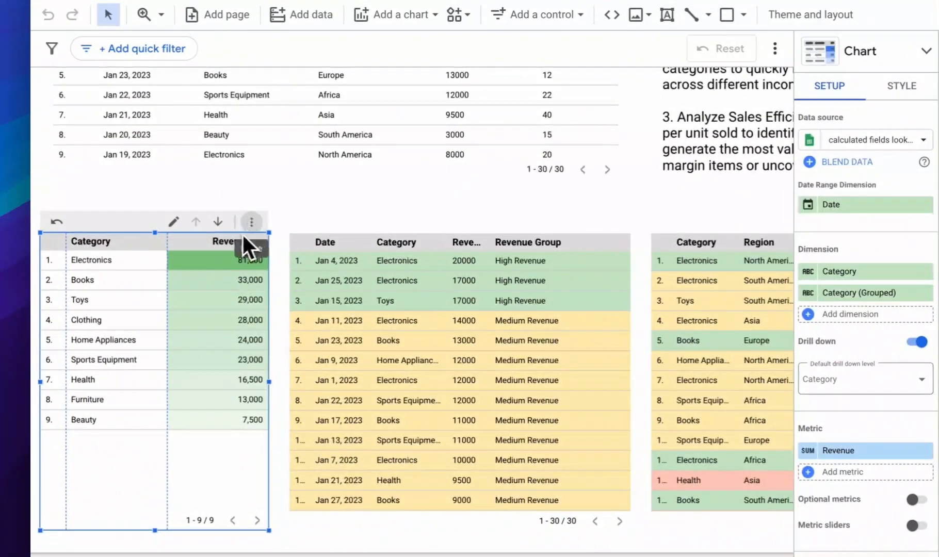
click(219, 223)
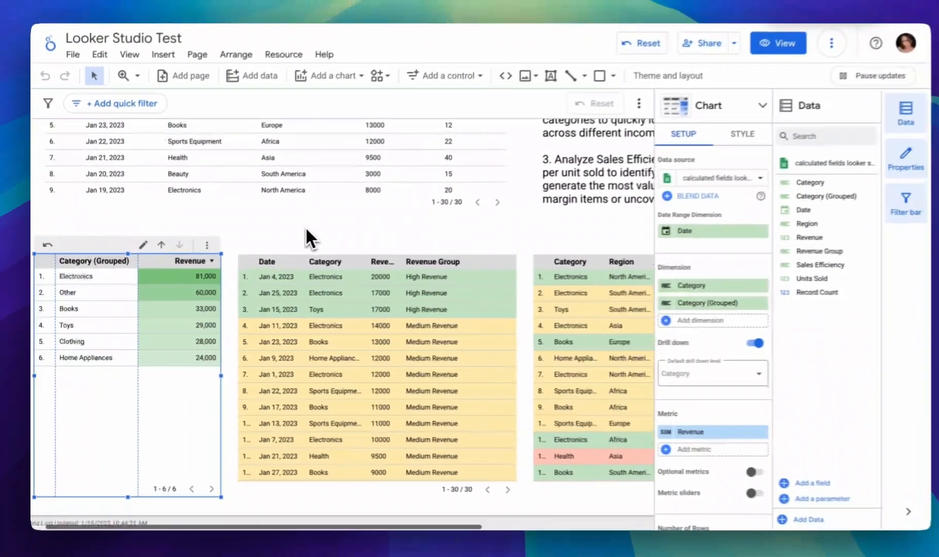
click(299, 229)
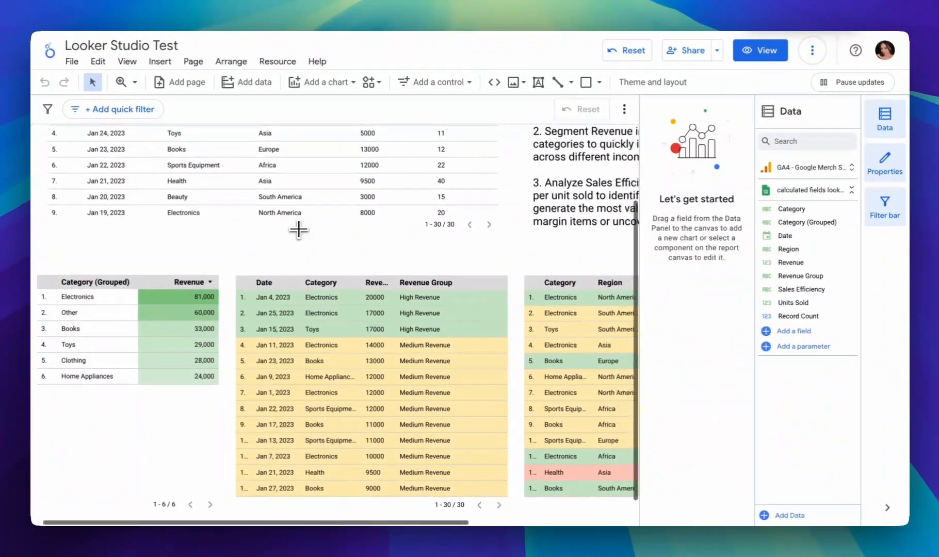
Review the second task on segmenting revenue into High, Medium and Low, along with the table containing the Revenue Group column
scroll(299, 229, right, 1)
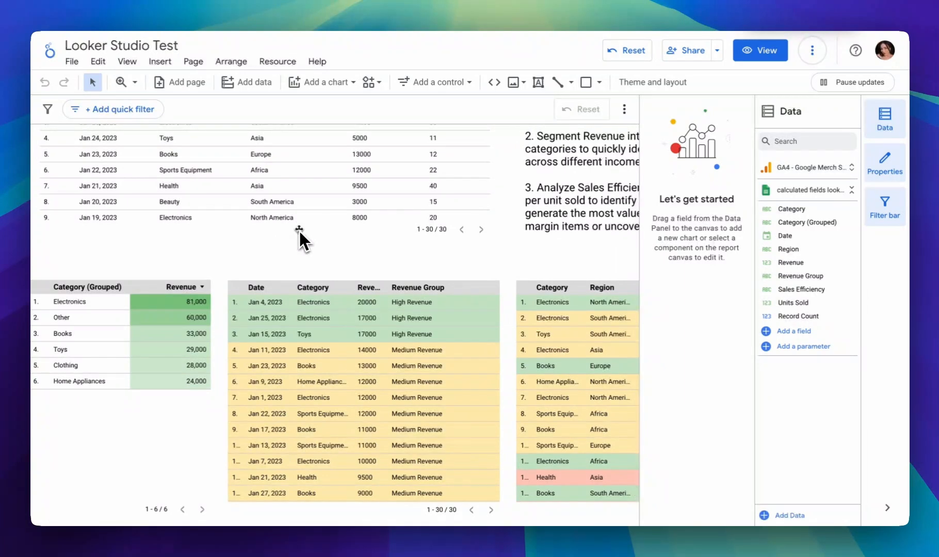
scroll(319, 255, up, 3)
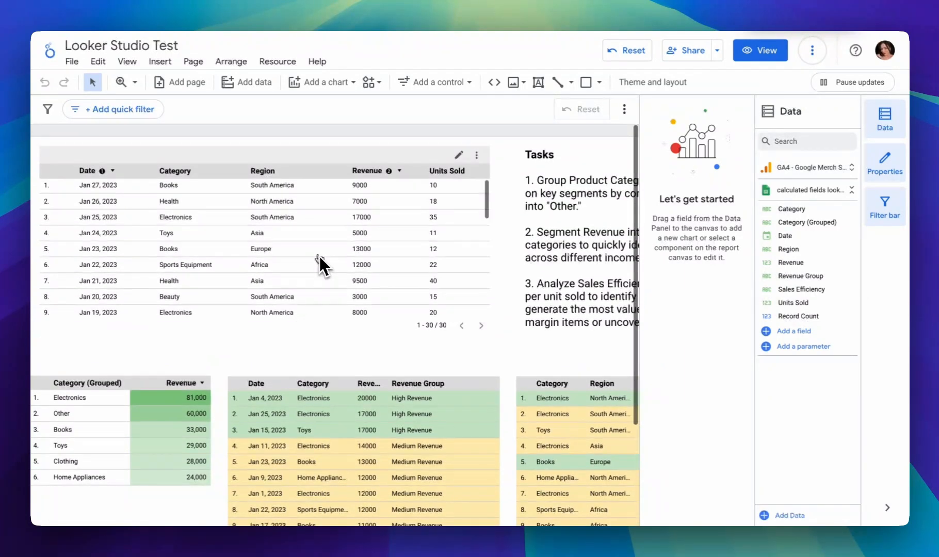
scroll(496, 223, right, 1)
scroll(498, 214, right, 5)
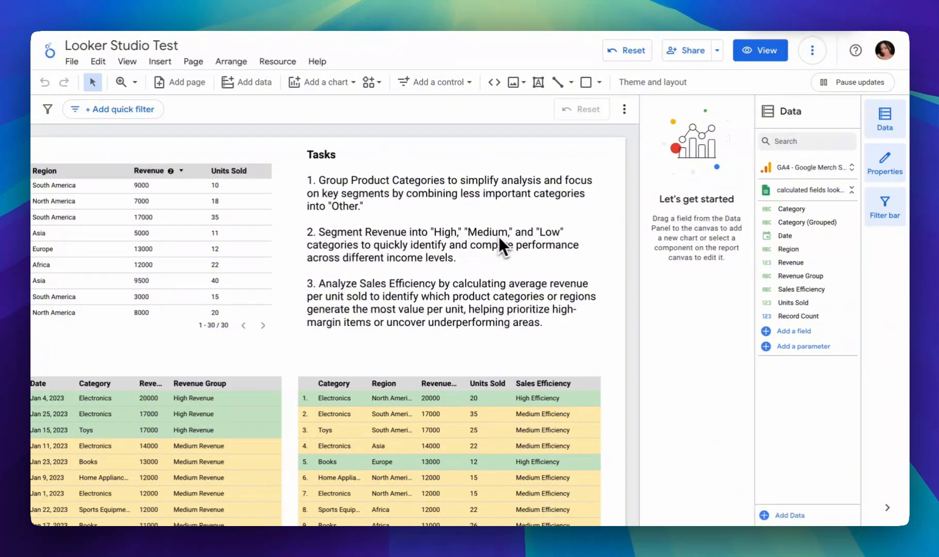
scroll(438, 257, left, 1)
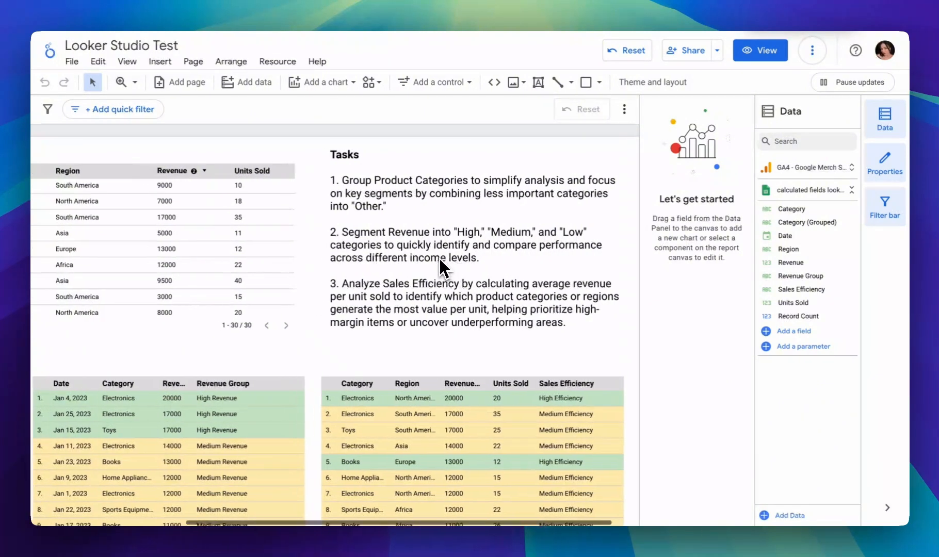
scroll(440, 257, left, 1)
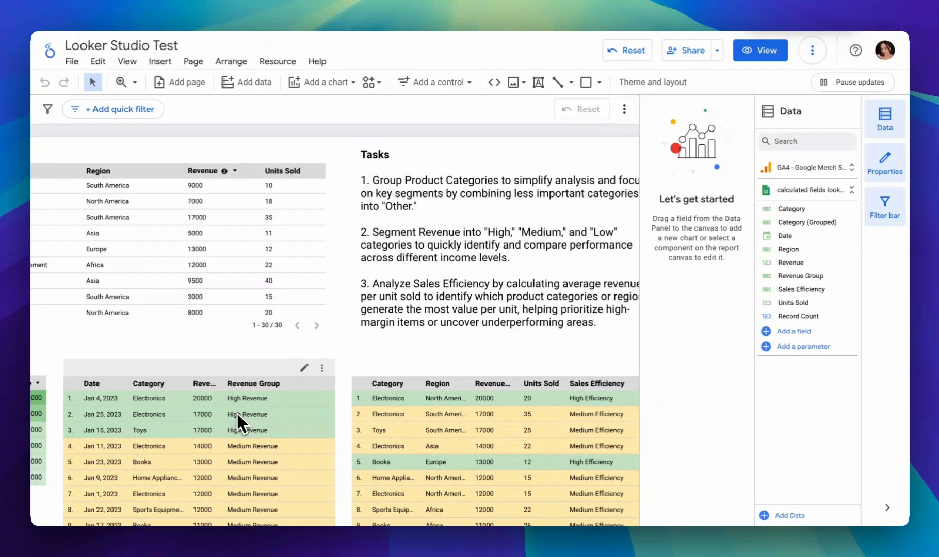
scroll(373, 356, down, 3)
scroll(373, 356, left, 2)
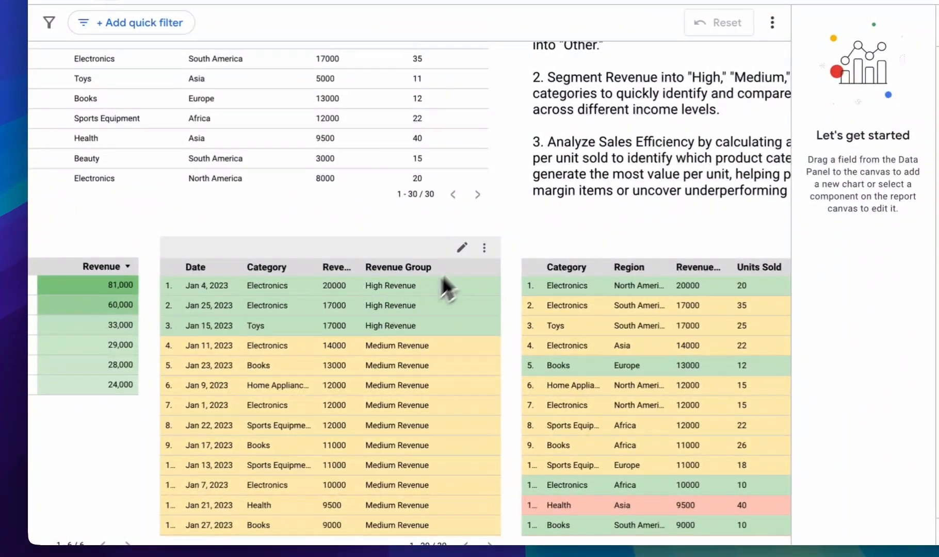
click(415, 273)
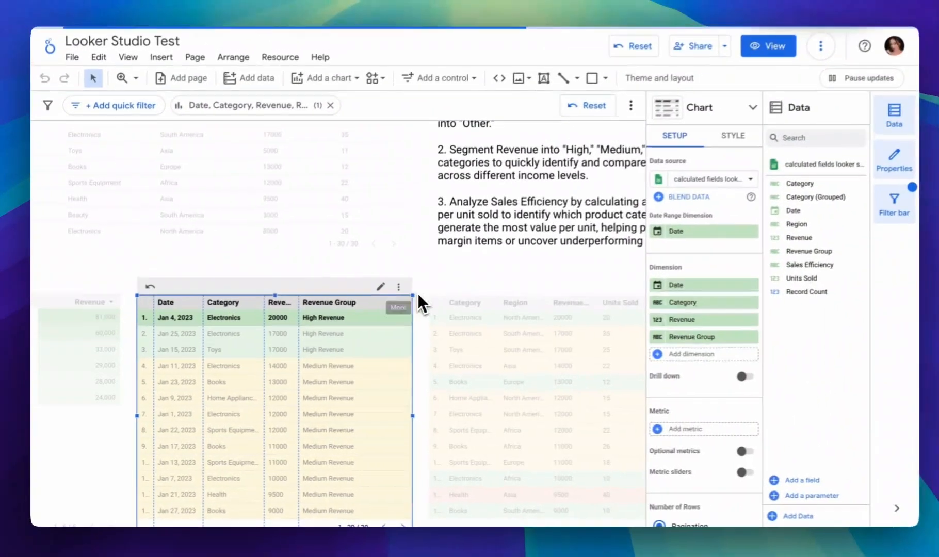
click(414, 292)
click(627, 51)
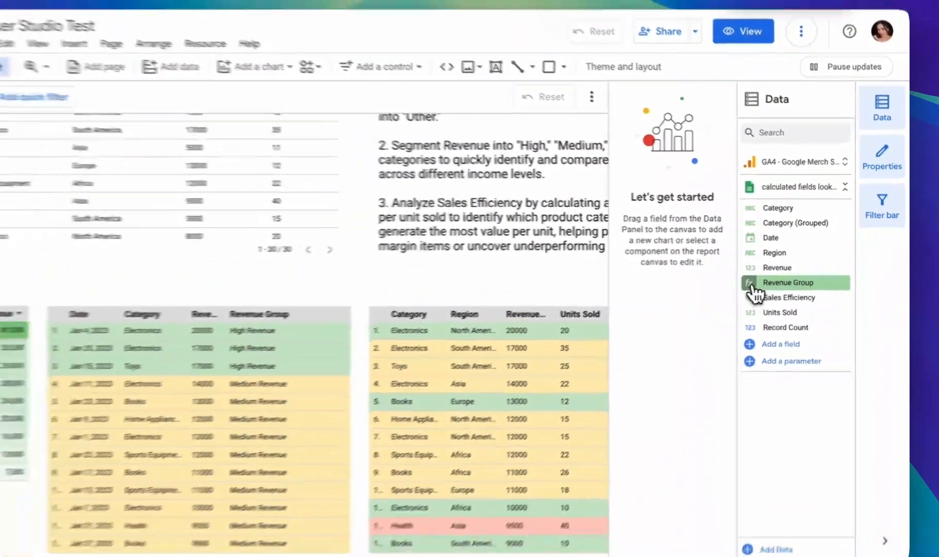
Open the formula of the Revenue Group calculated field from the report's Google Sheets data source
click(732, 295)
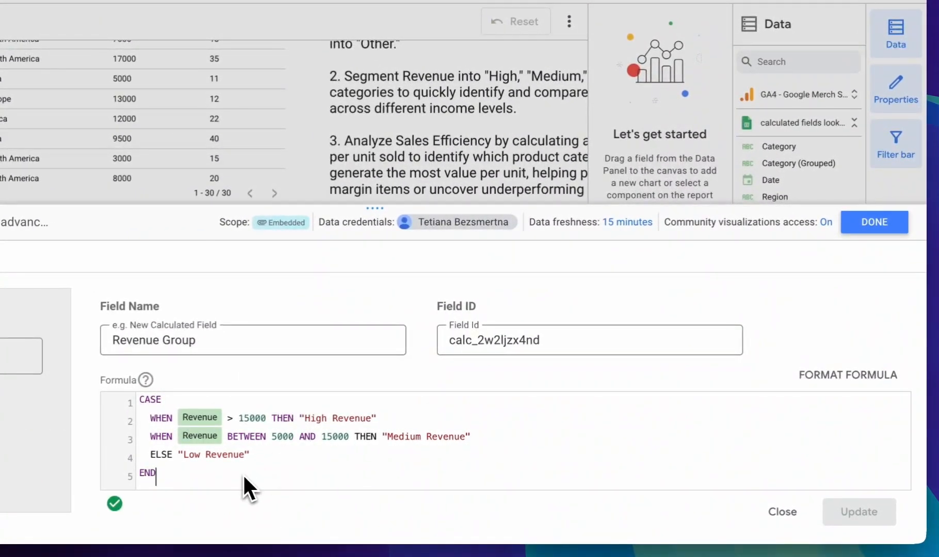
Review the WHEN thresholds, the ELSE clause and the END of the Revenue Group CASE formula, and exit the field editor
click(152, 403)
click(167, 437)
click(384, 421)
click(254, 440)
click(297, 457)
drag(261, 461, 183, 460)
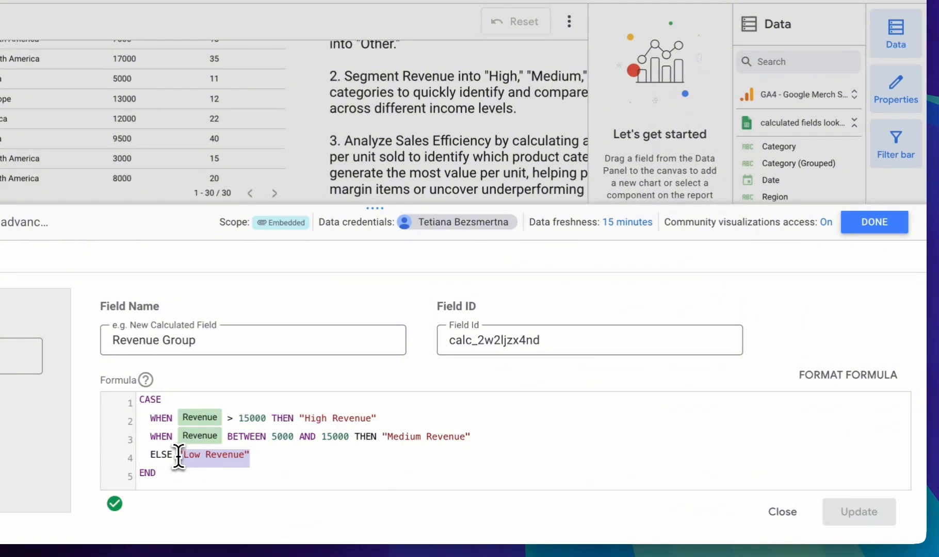
click(182, 477)
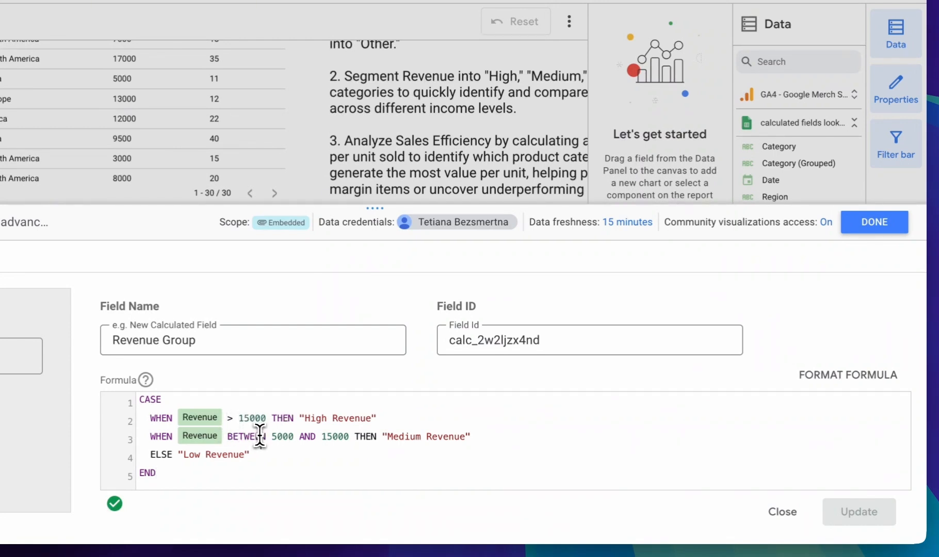
click(305, 441)
click(886, 227)
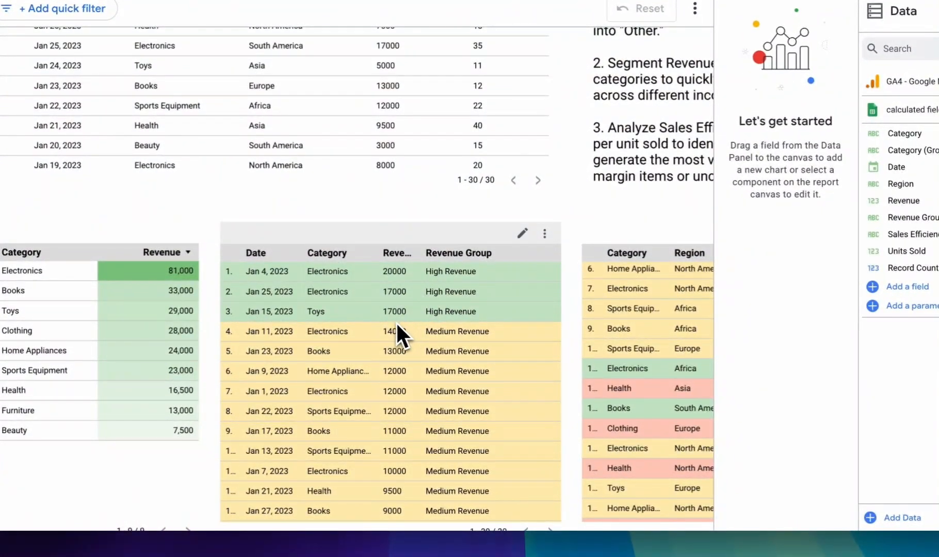
Look through the Revenue Group table to compare each row's revenue with its assigned High, Medium or Low group
scroll(410, 350, down, 2)
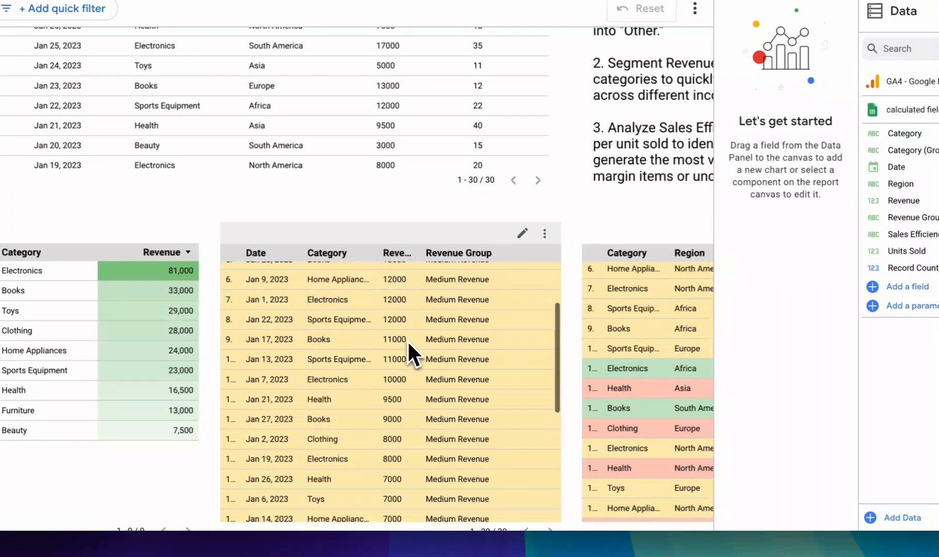
scroll(410, 346, down, 5)
scroll(397, 362, up, 4)
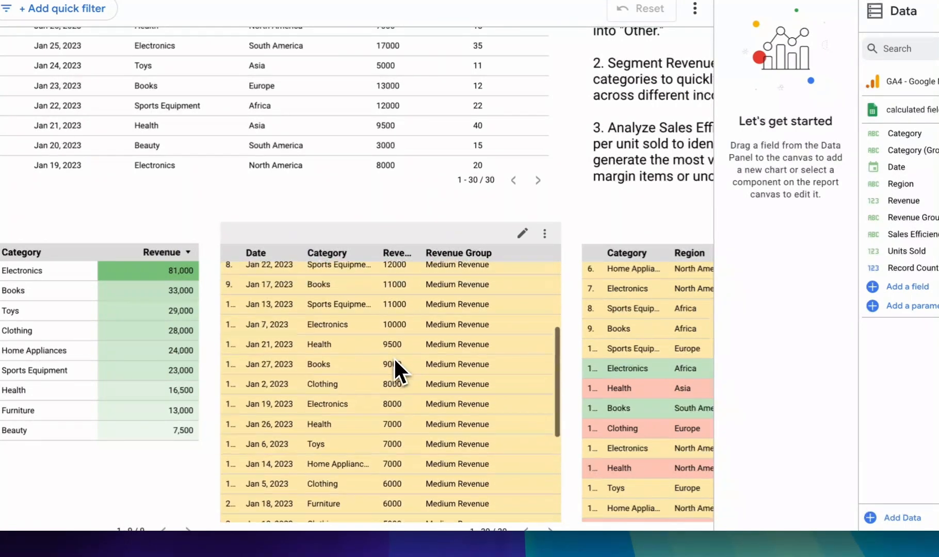
scroll(395, 359, up, 3)
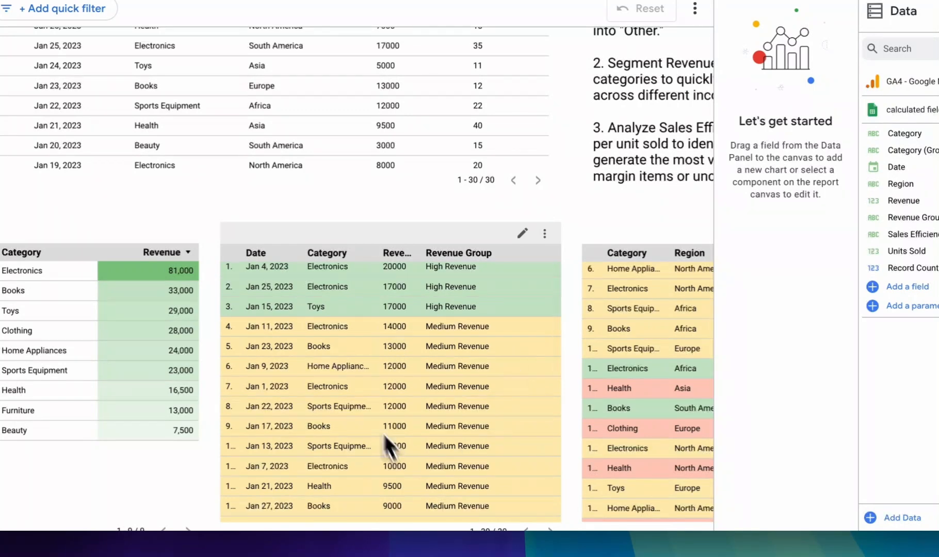
scroll(461, 395, down, 5)
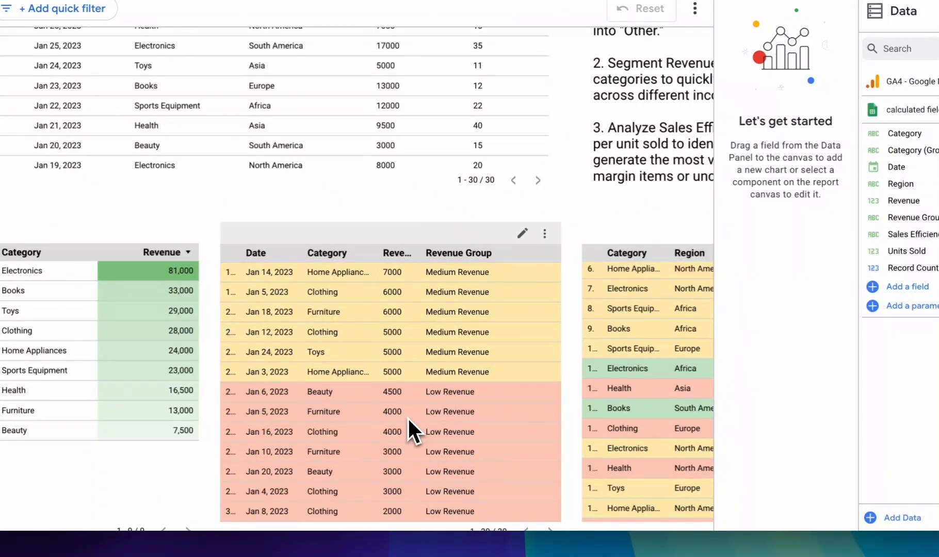
scroll(408, 418, up, 5)
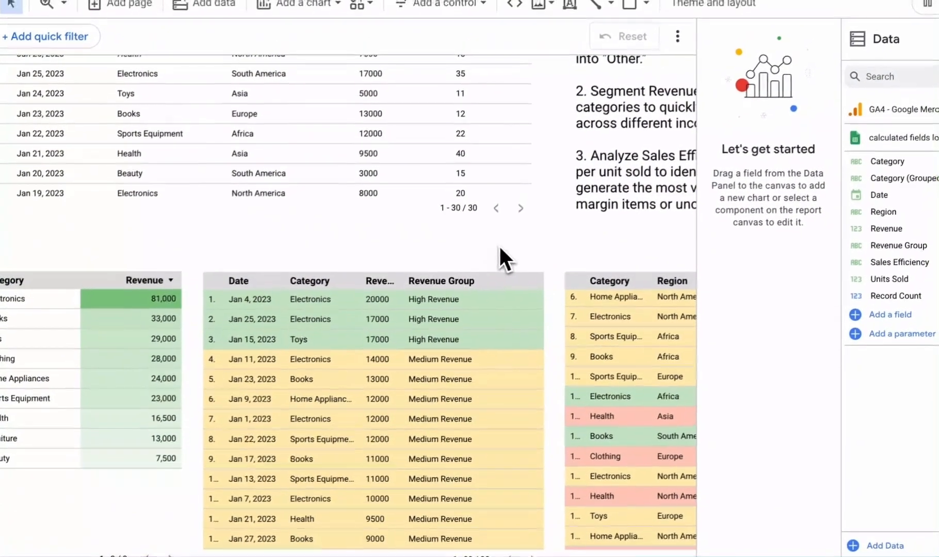
Read the third task on analyzing sales efficiency and view the table with the Sales Efficiency column from its first row
scroll(498, 248, right, 5)
scroll(497, 248, up, 3)
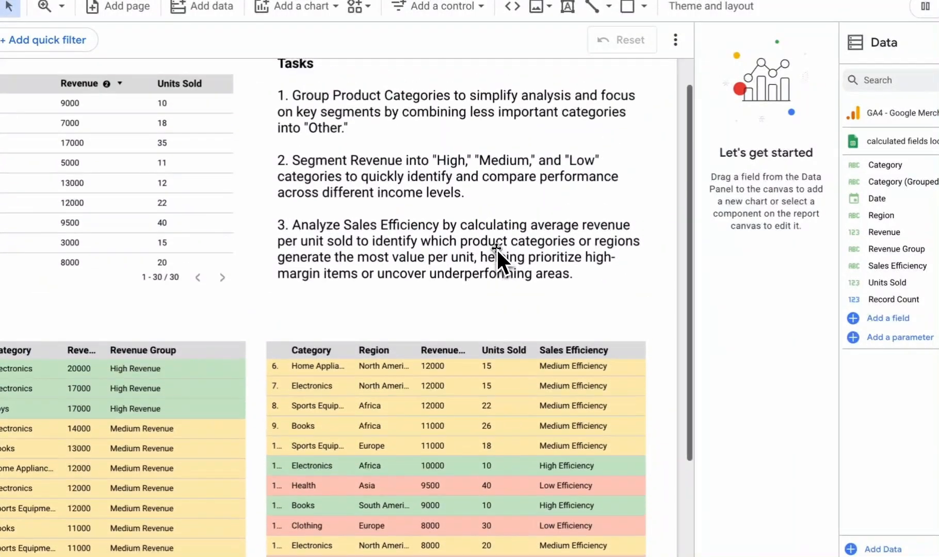
scroll(477, 312, down, 1)
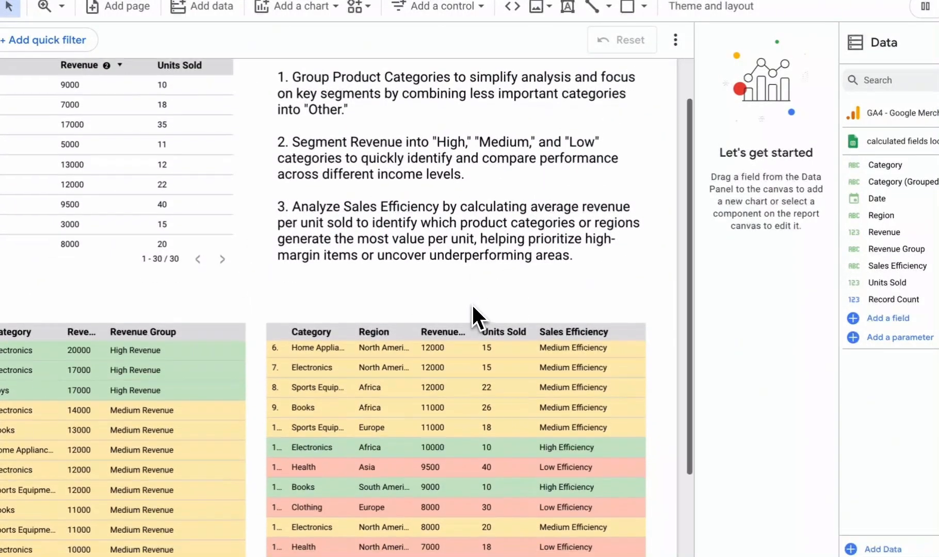
scroll(446, 309, down, 1)
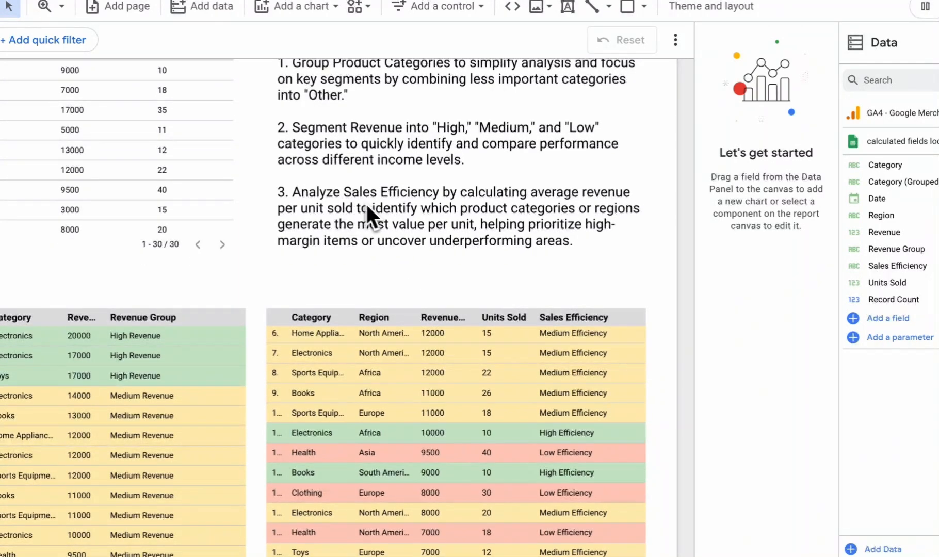
scroll(418, 222, up, 2)
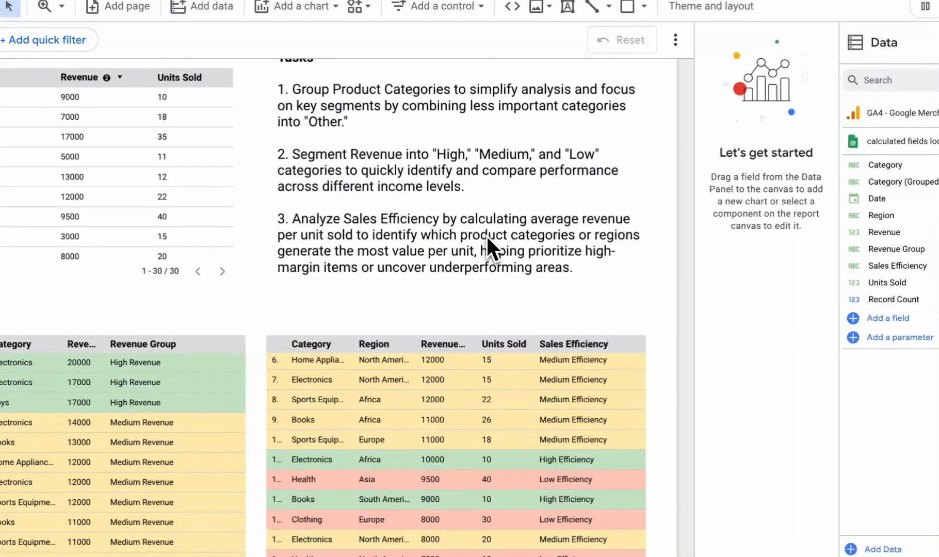
scroll(569, 259, down, 3)
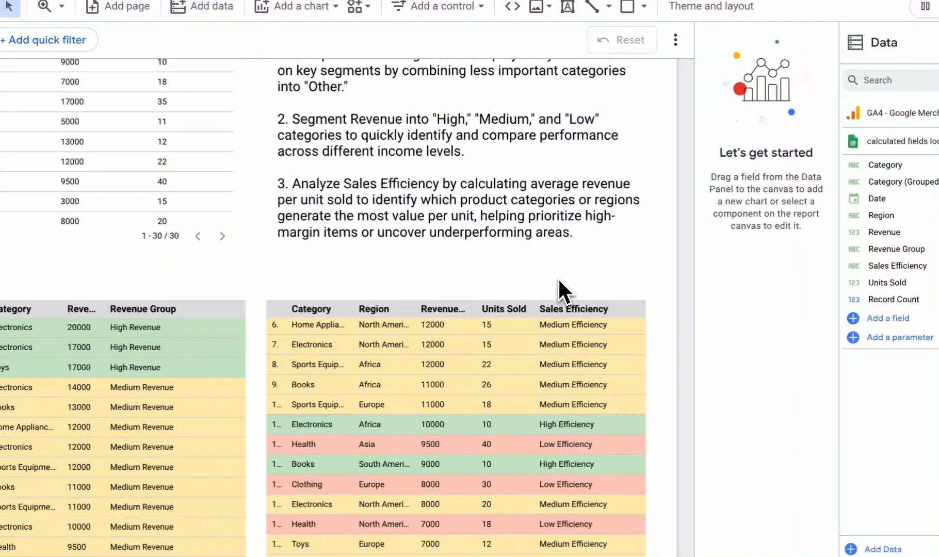
scroll(516, 366, up, 3)
scroll(516, 366, up, 2)
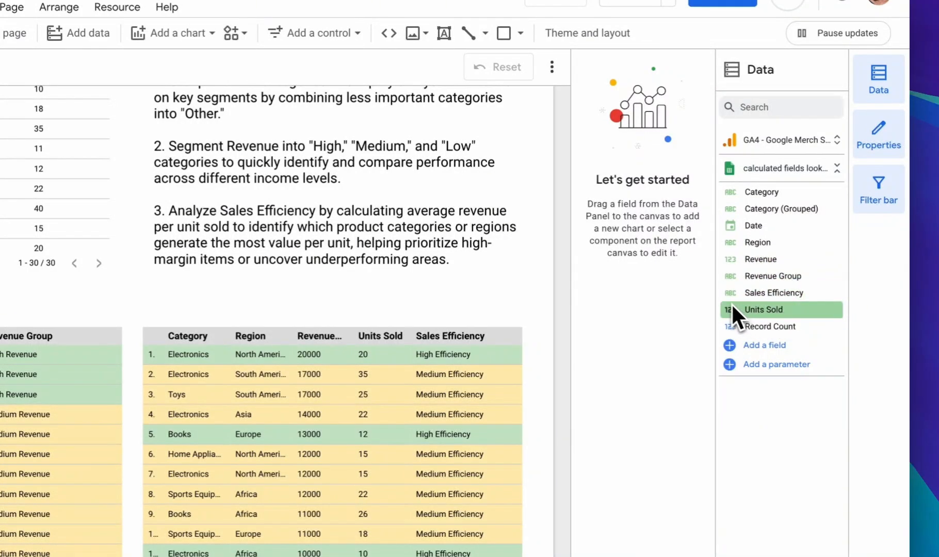
Open the Sales Efficiency calculated field, review its CASE formula dividing Revenue by Units Sold, and exit the field editor
click(731, 293)
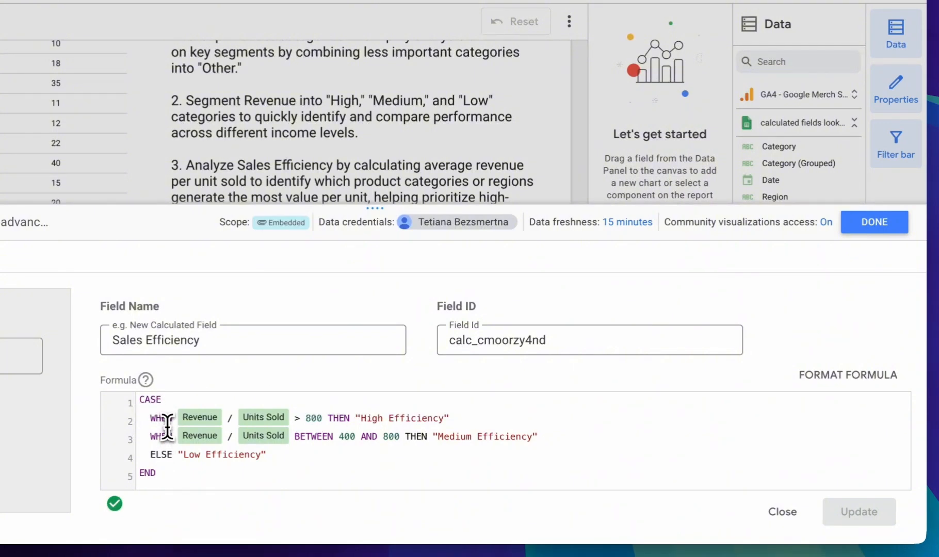
click(166, 454)
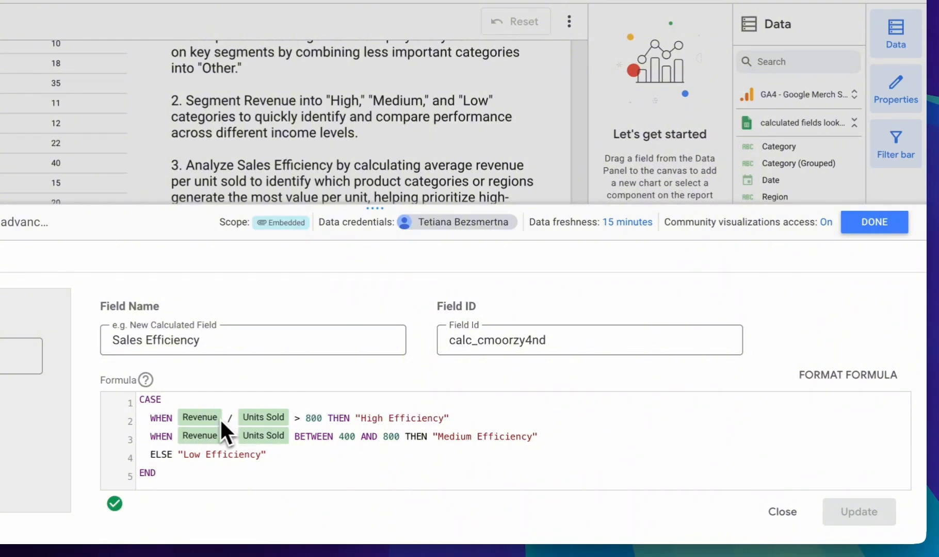
click(173, 418)
click(323, 418)
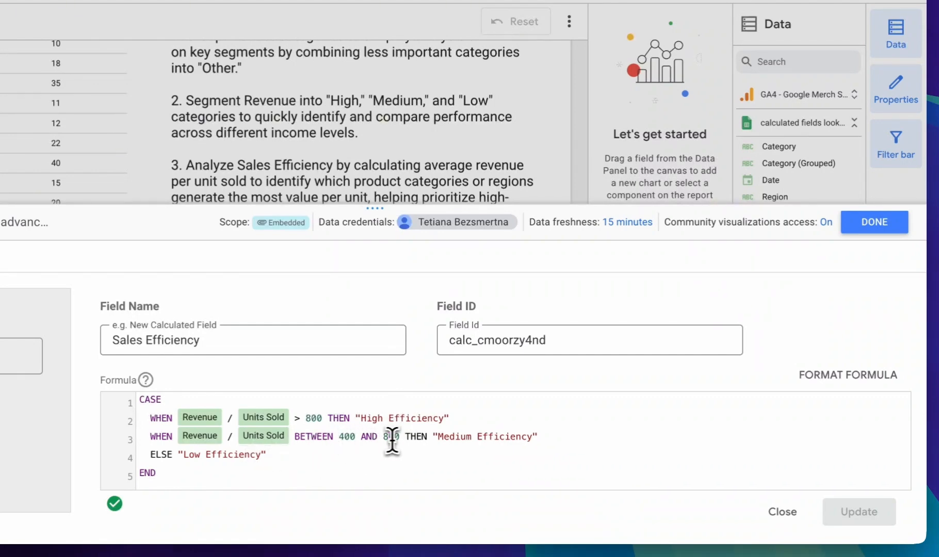
click(300, 463)
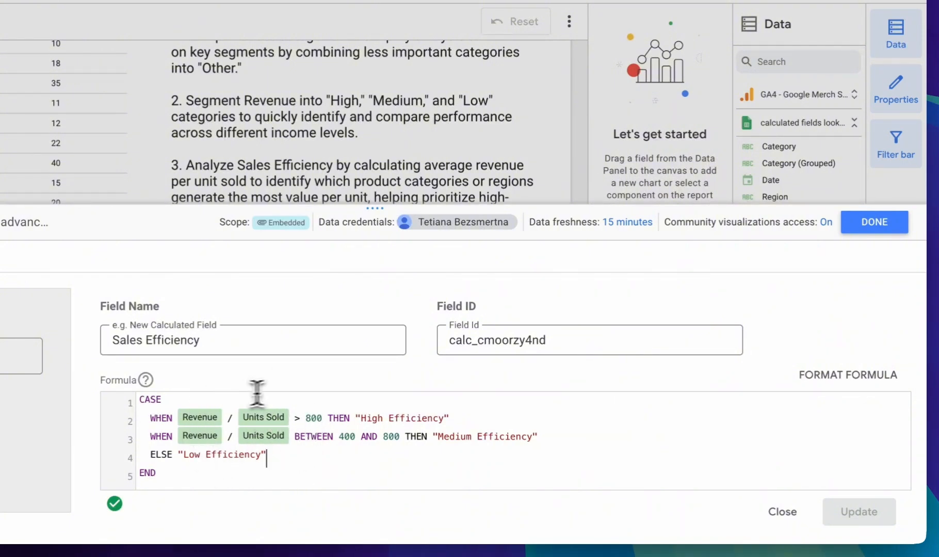
click(276, 474)
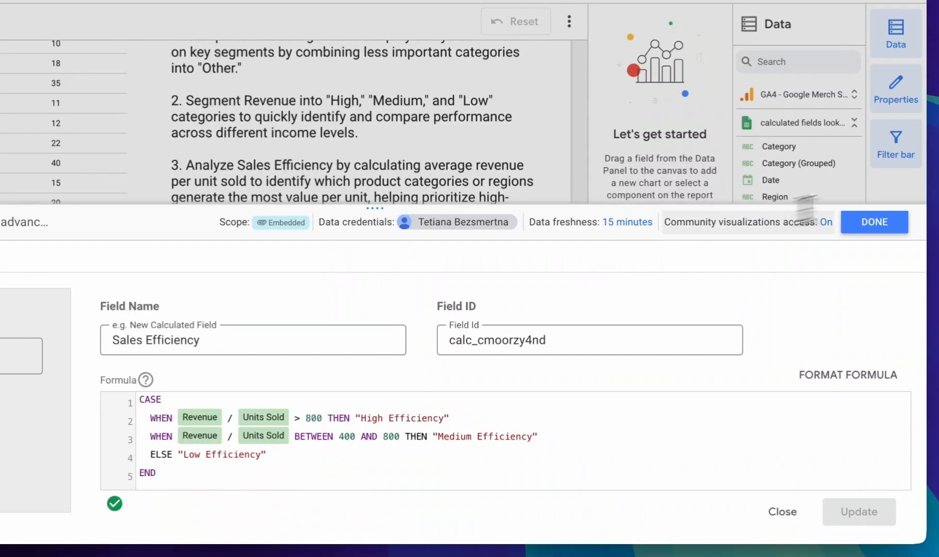
click(871, 221)
Look through all rows of the Sales Efficiency table, comparing revenue and units sold with the assigned efficiency level
scroll(604, 323, down, 3)
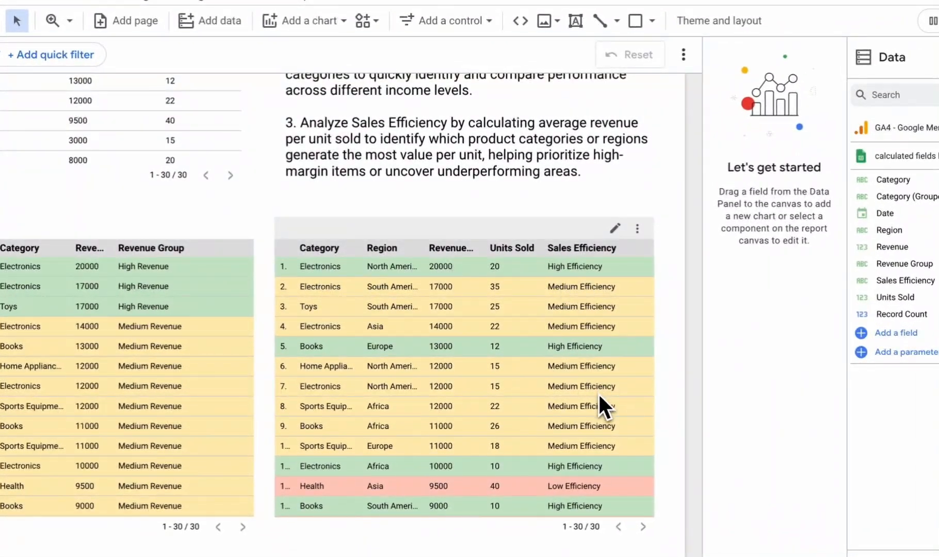
scroll(593, 419, down, 5)
scroll(593, 419, up, 5)
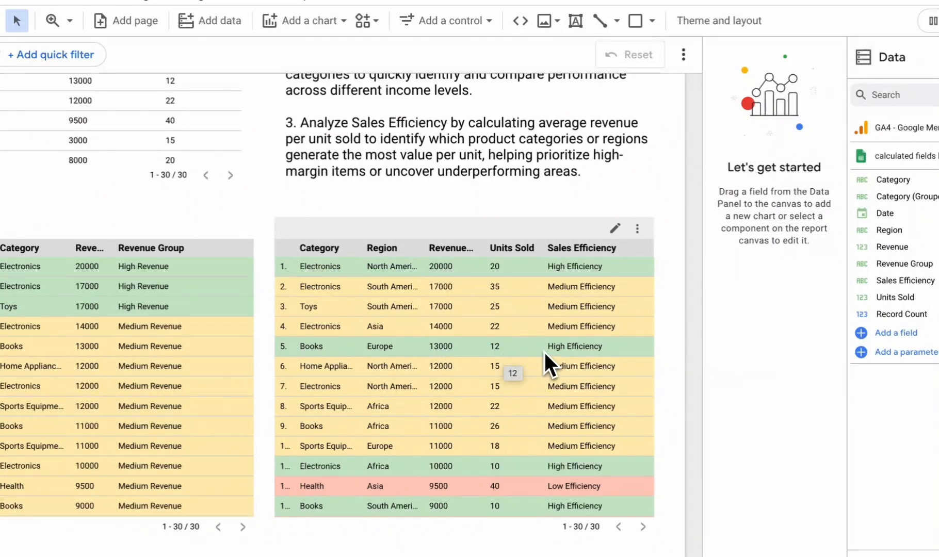
scroll(554, 399, down, 5)
scroll(554, 399, up, 5)
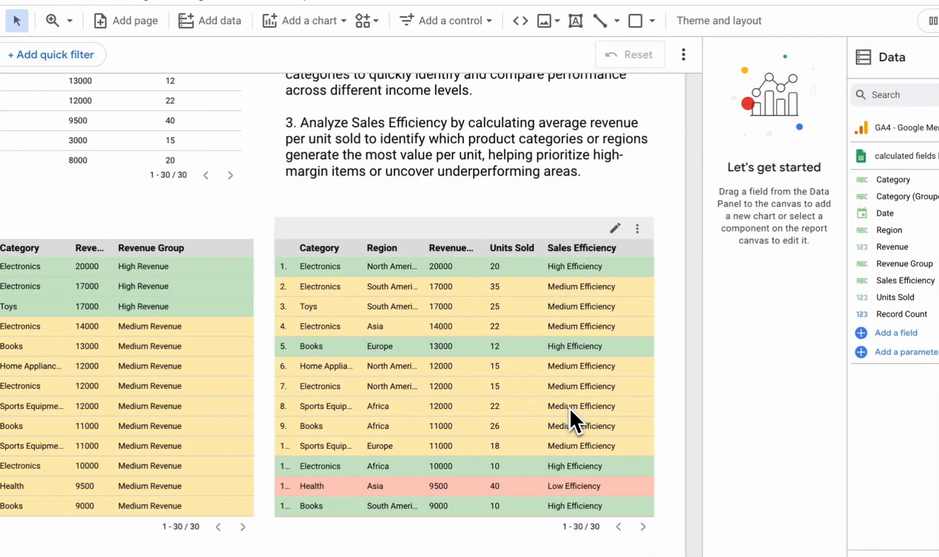
scroll(563, 304, down, 3)
scroll(559, 299, up, 3)
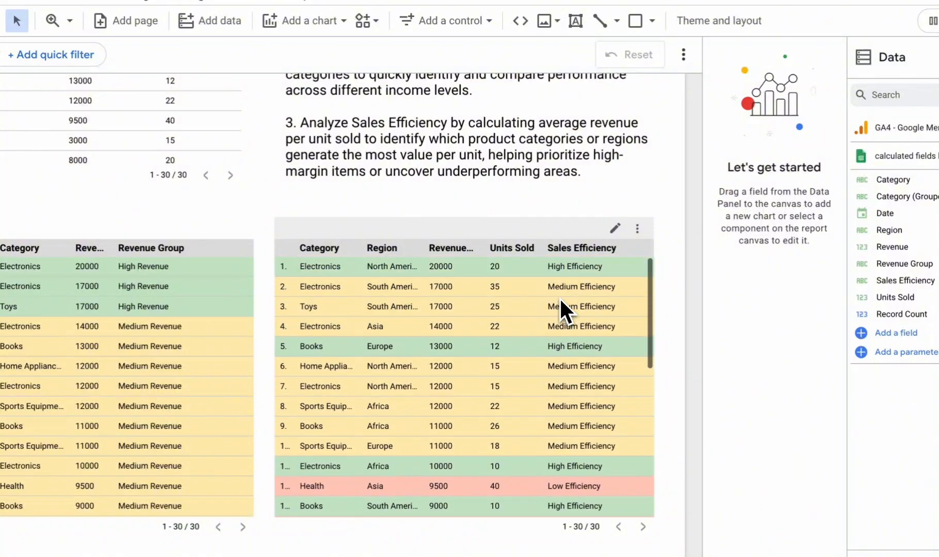
scroll(564, 404, down, 1)
scroll(563, 397, down, 6)
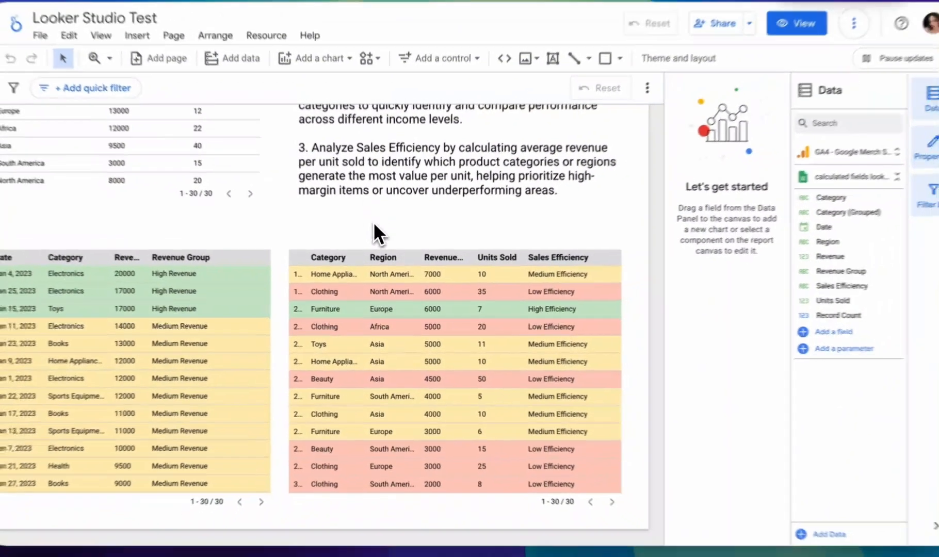
scroll(374, 223, down, 3)
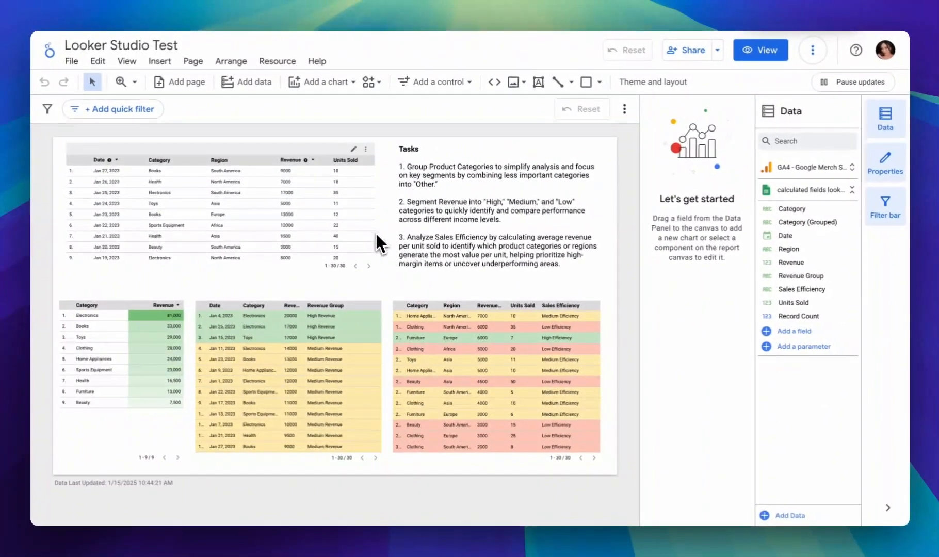
Look over the whole report page, comparing the three listed tasks with the source table and the three result tables
scroll(376, 227, up, 3)
scroll(386, 264, down, 1)
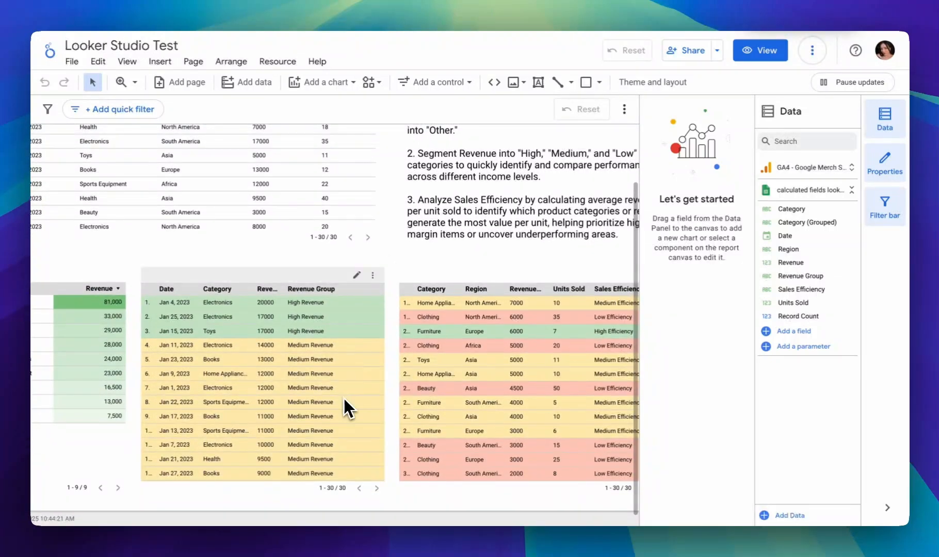
scroll(409, 264, right, 1)
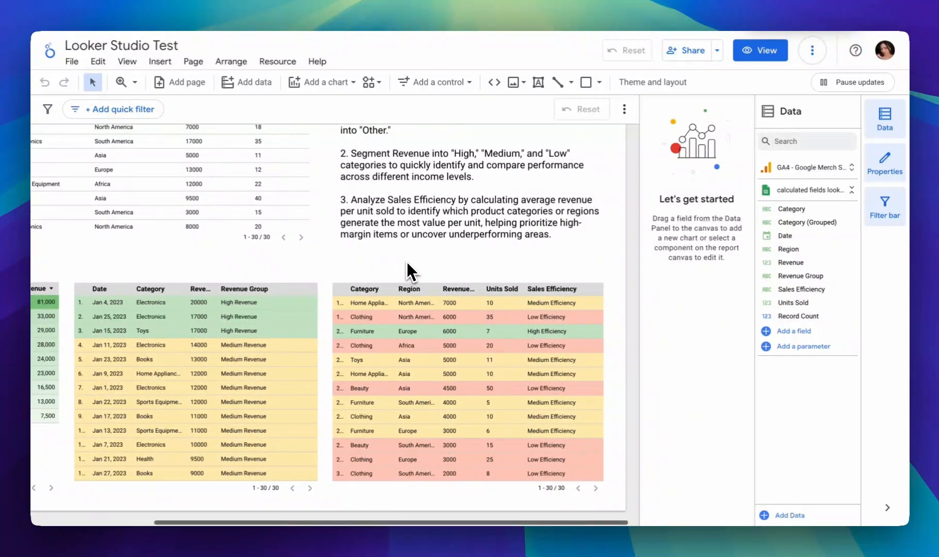
scroll(409, 264, left, 1)
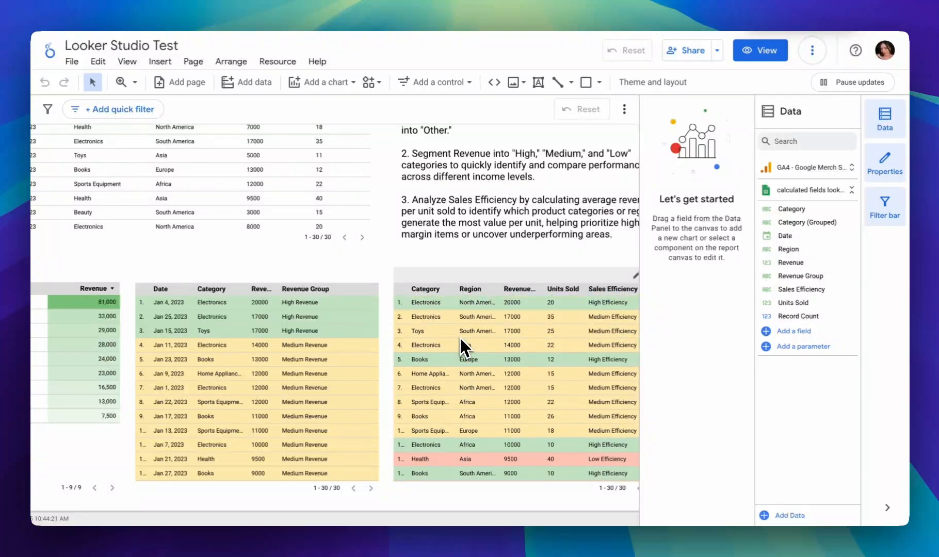
scroll(389, 252, down, 2)
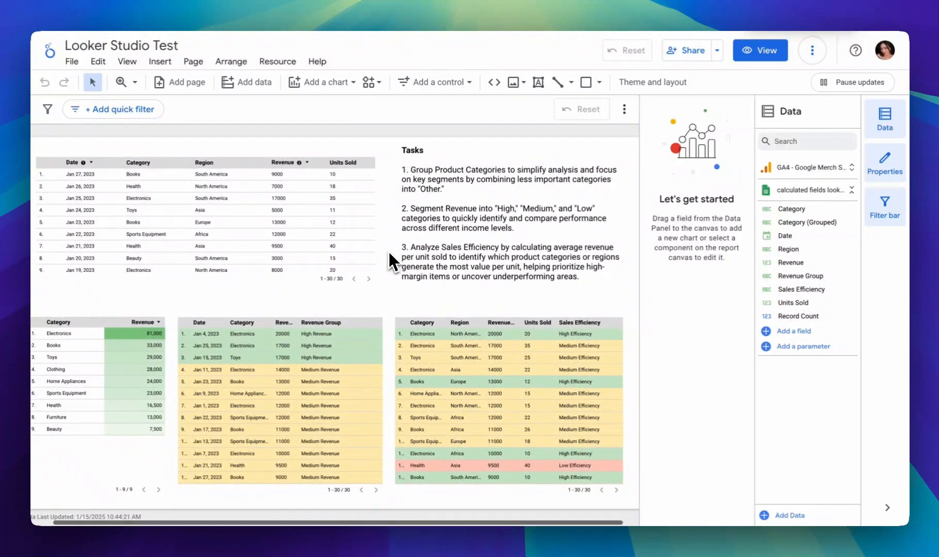
scroll(391, 292, left, 1)
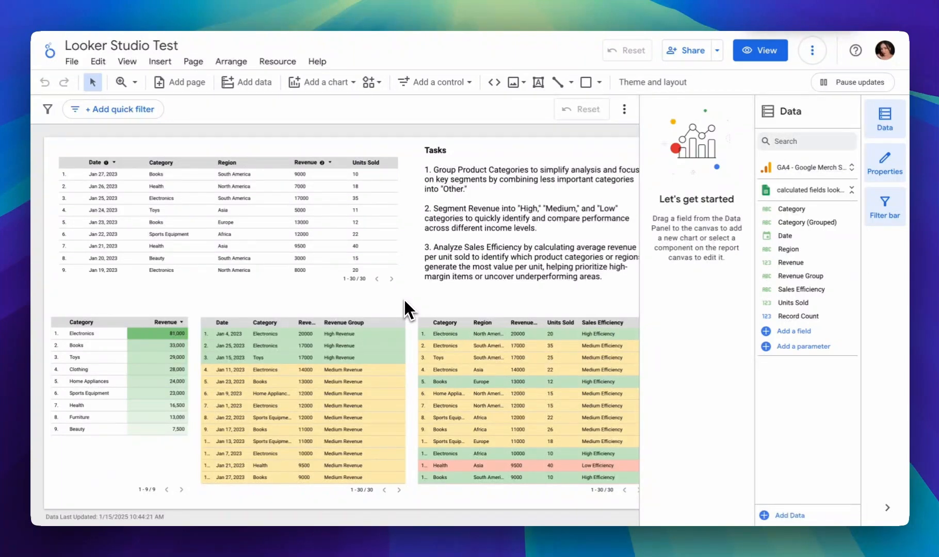
scroll(404, 299, up, 2)
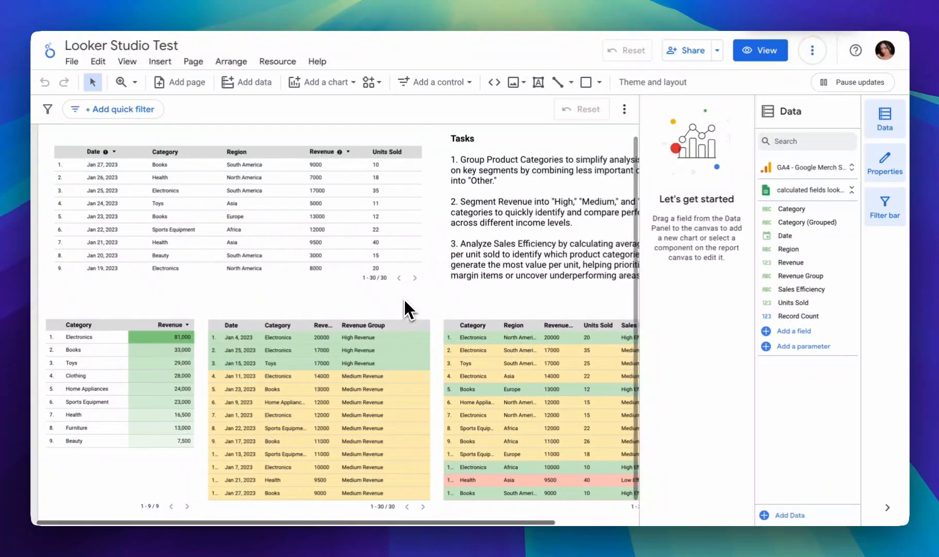
scroll(404, 299, left, 1)
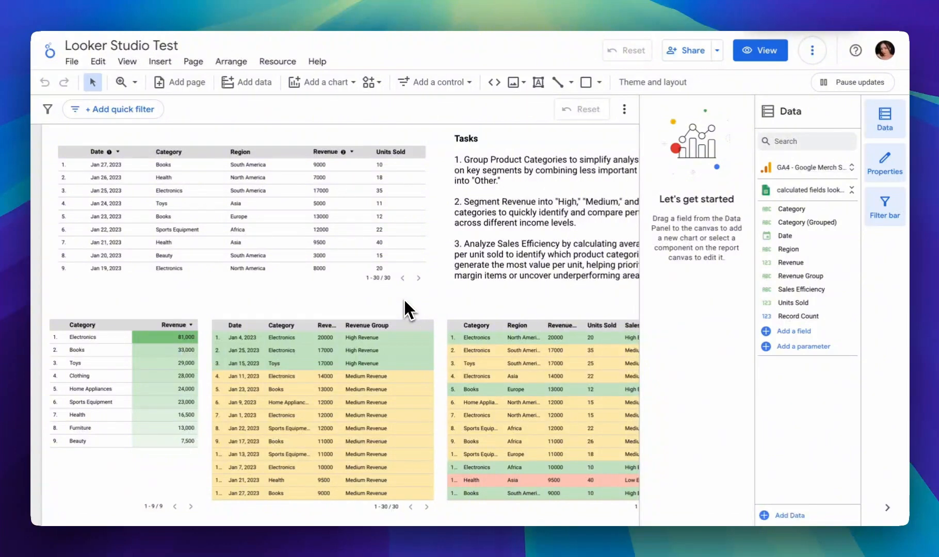
scroll(404, 301, right, 2)
scroll(403, 299, right, 2)
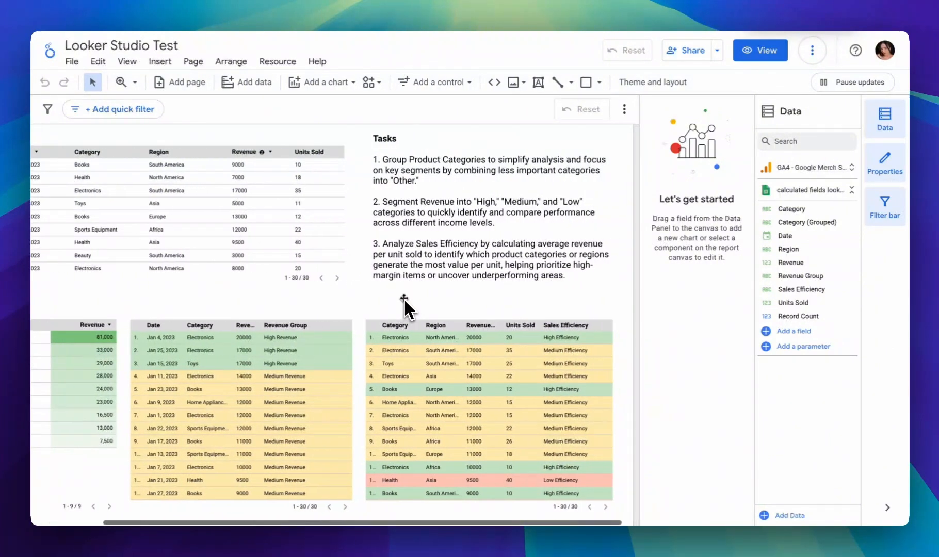
scroll(362, 308, left, 2)
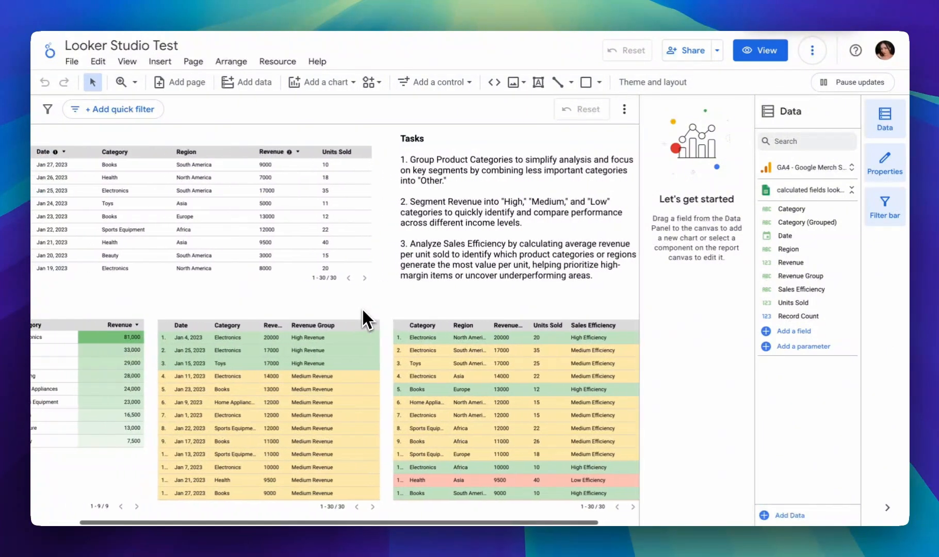
scroll(363, 311, left, 2)
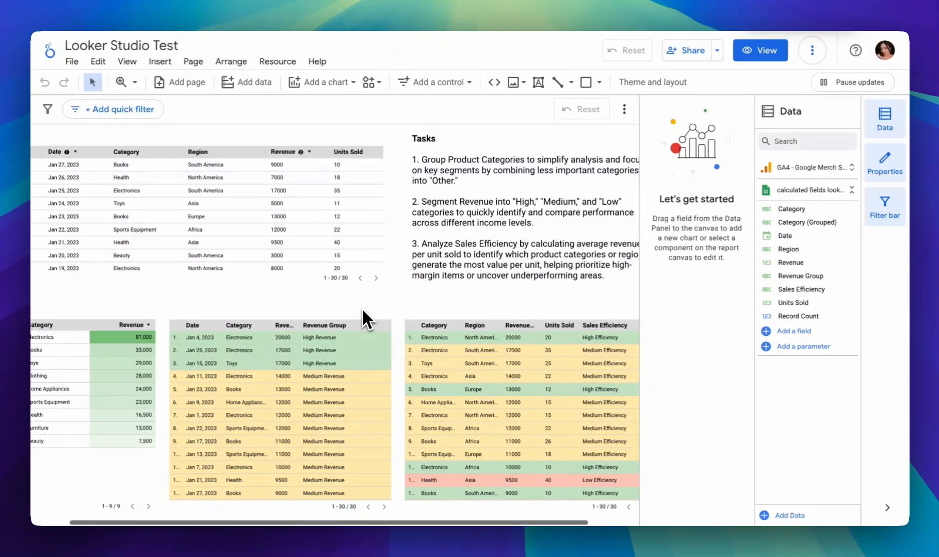